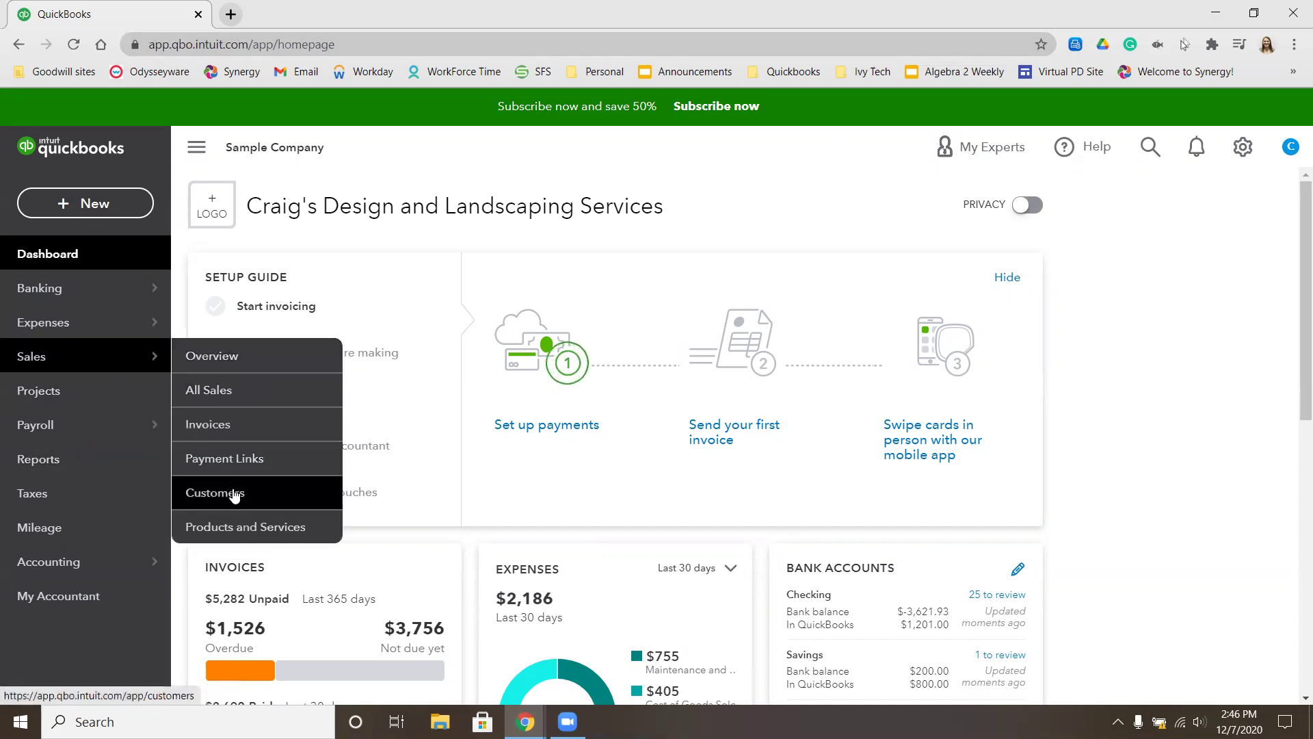
# - Open the Customers list from the Sales menu
pyautogui.click(234, 495)
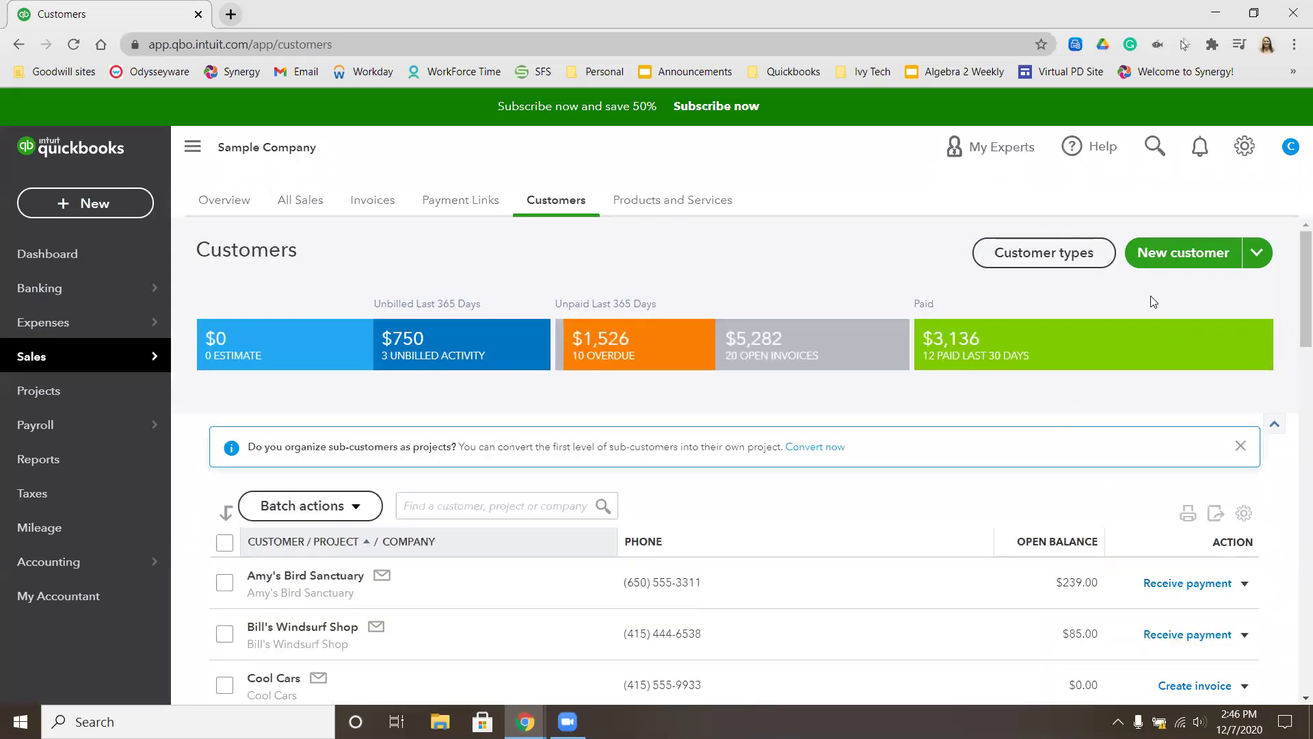
pyautogui.scroll(-3, 987, 523)
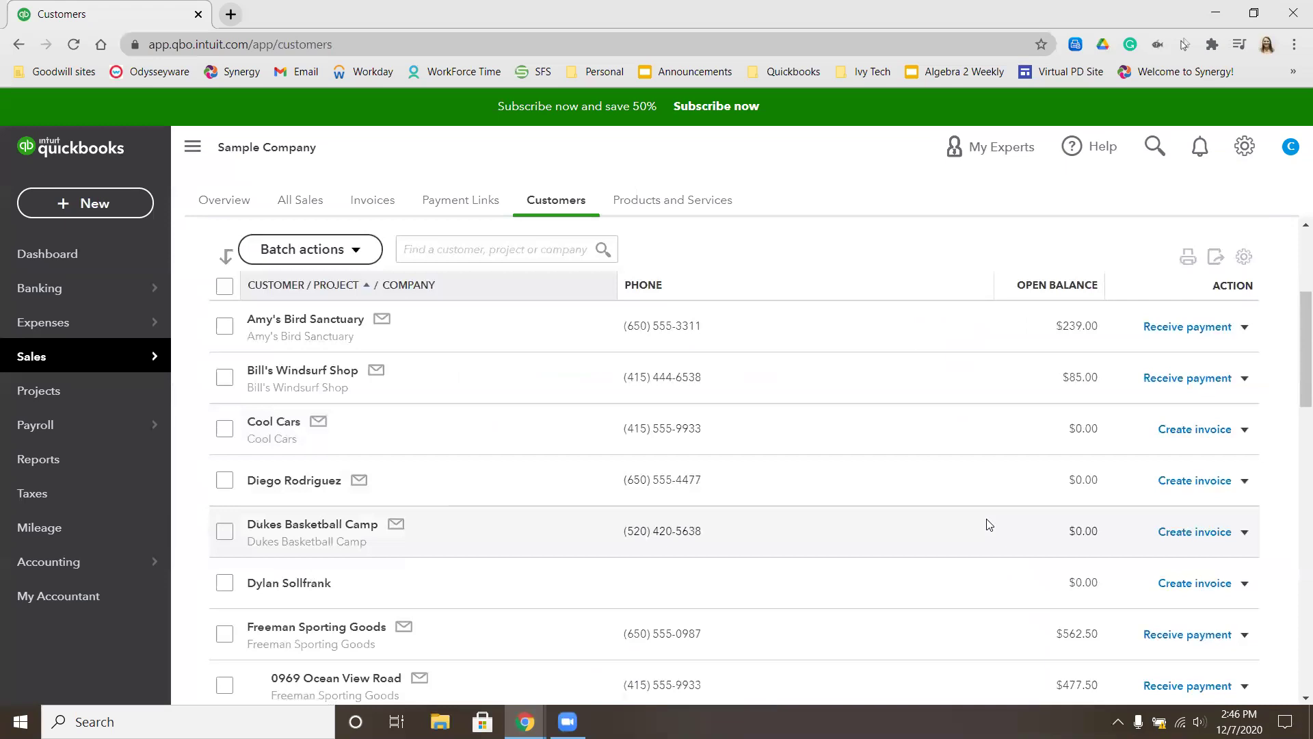
pyautogui.scroll(3, 987, 523)
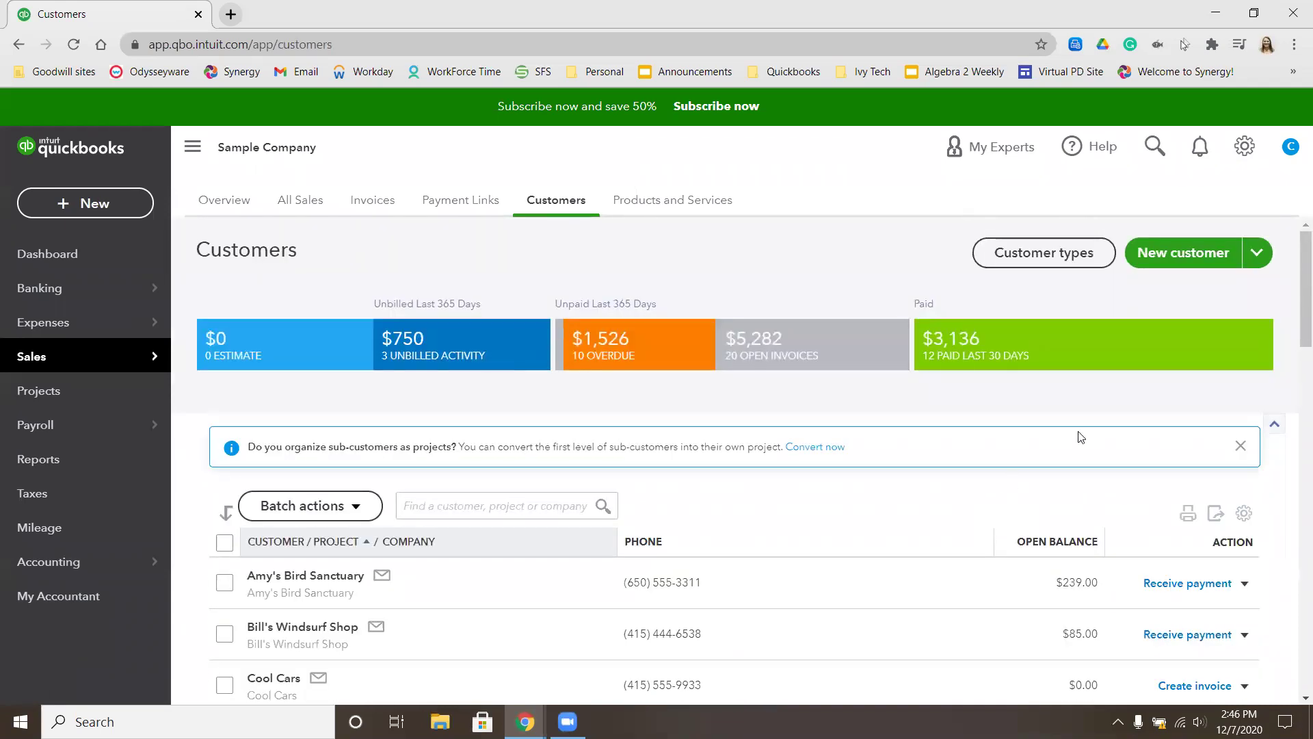
# - Open a new customer form with Edward as the first name, ready for the last name
pyautogui.click(1193, 258)
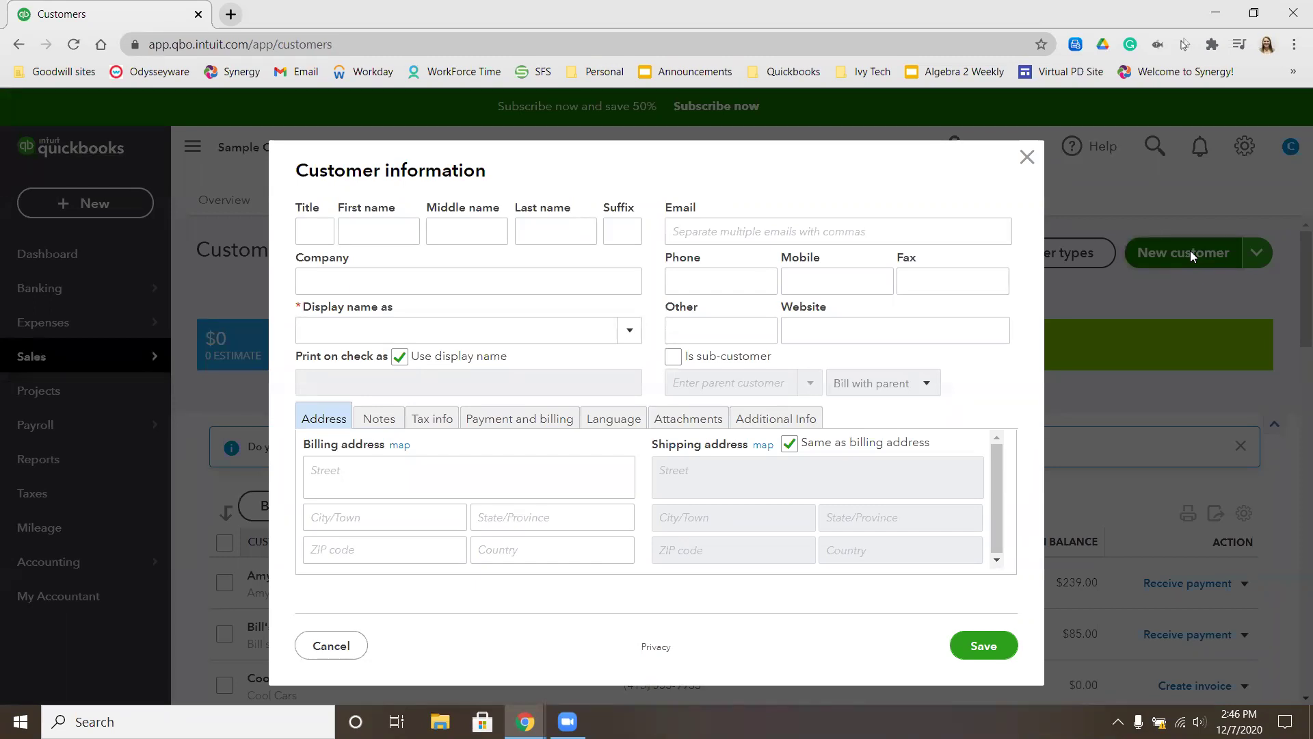
pyautogui.click(390, 230)
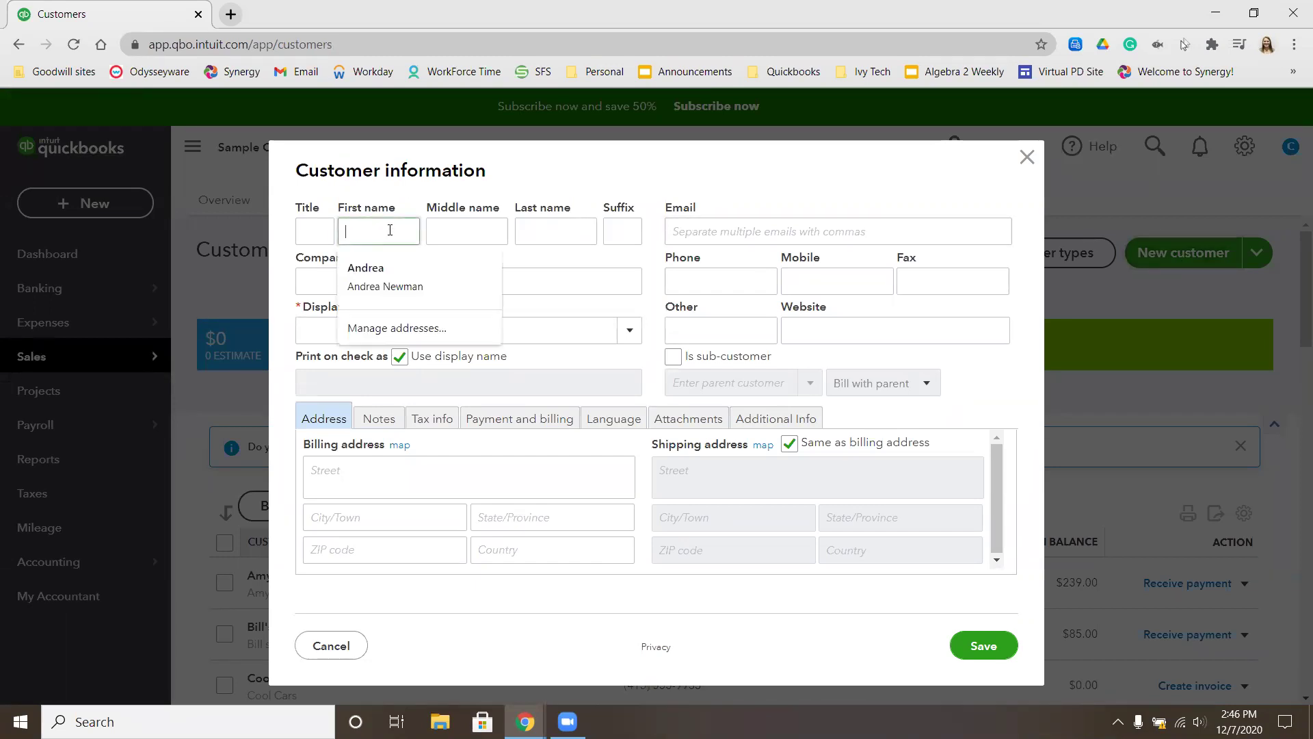
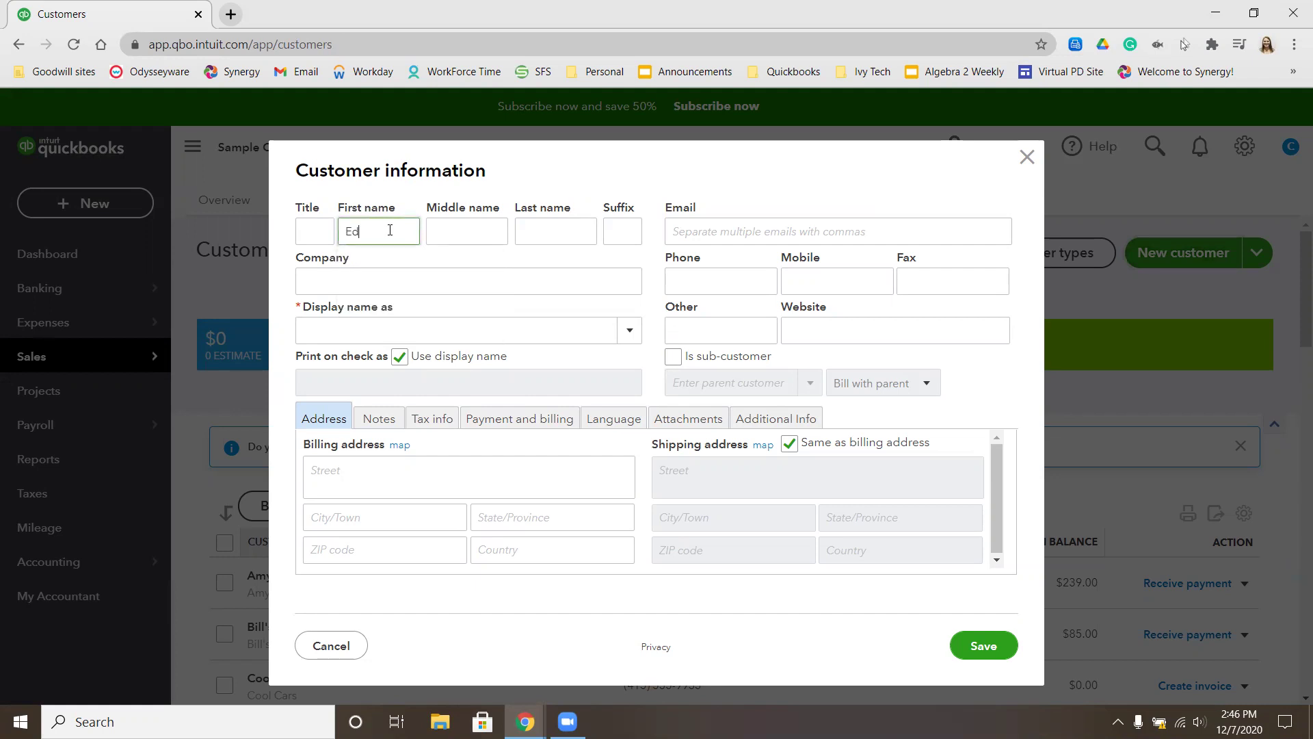
pyautogui.press('Tab')
pyautogui.press('Tab')
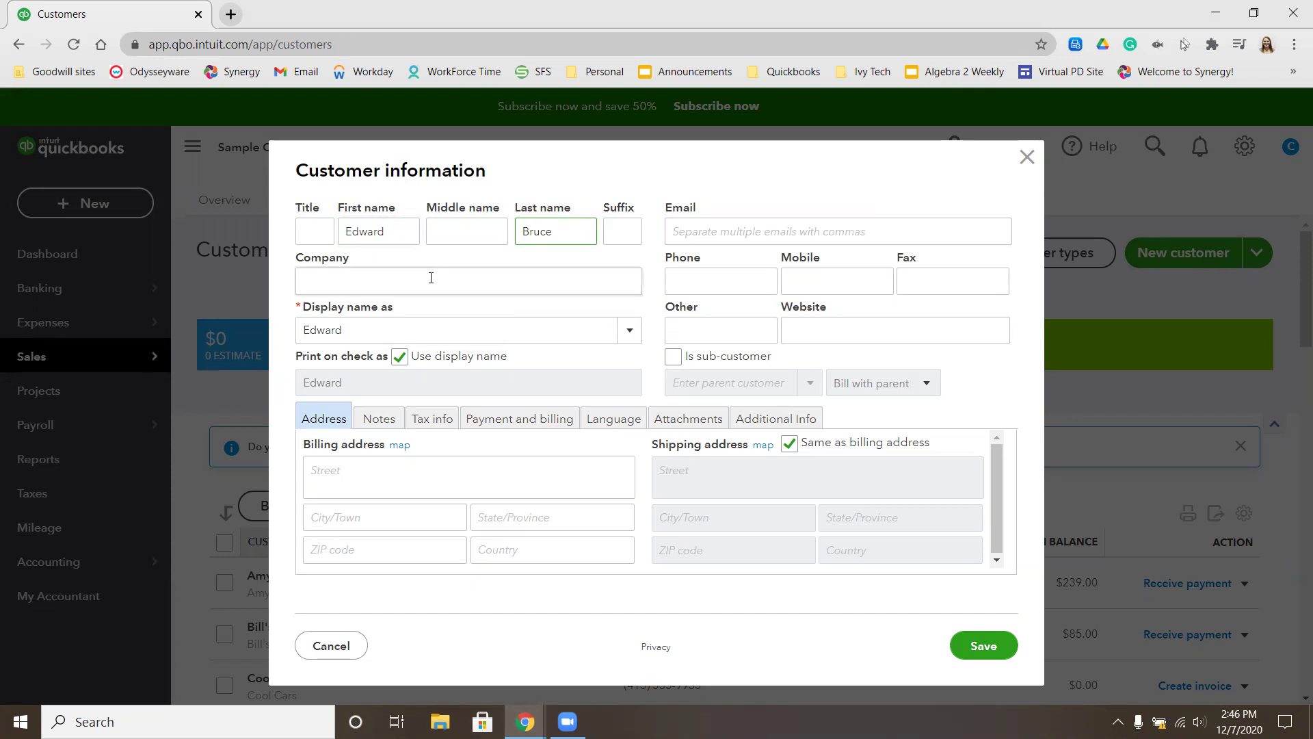
pyautogui.click(708, 223)
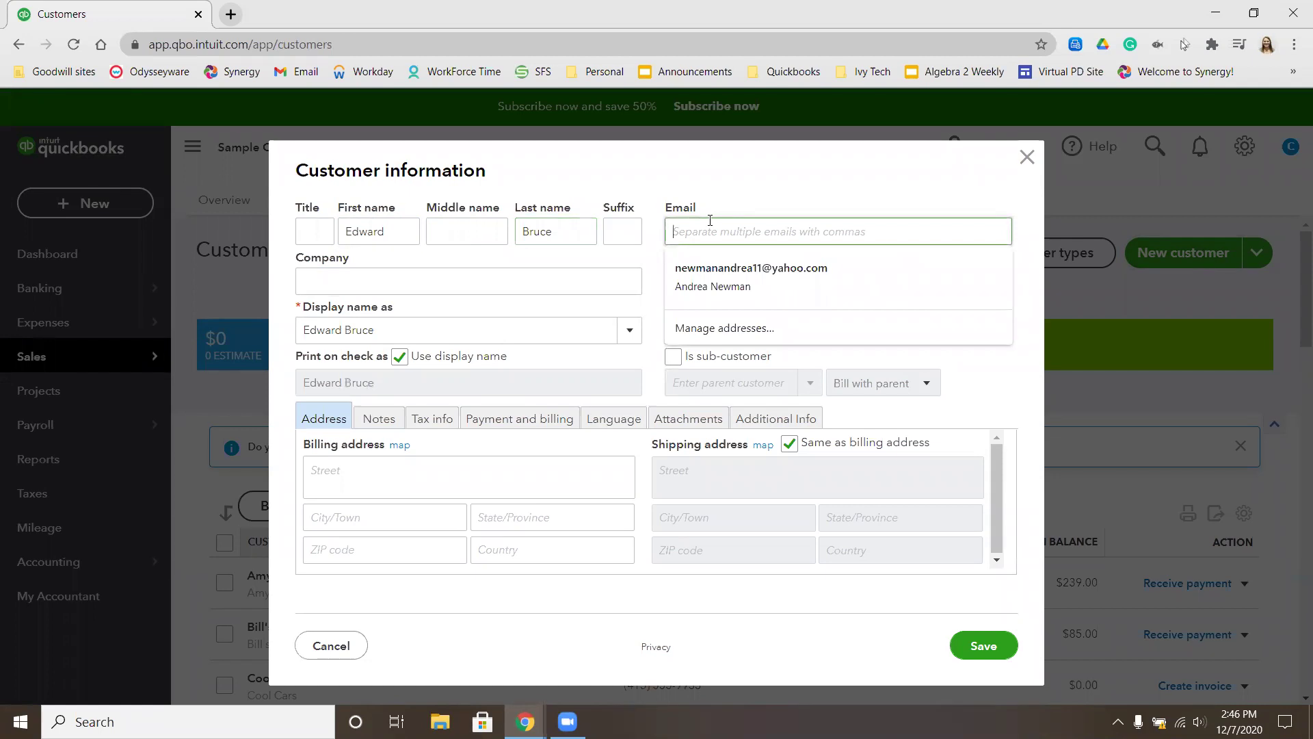
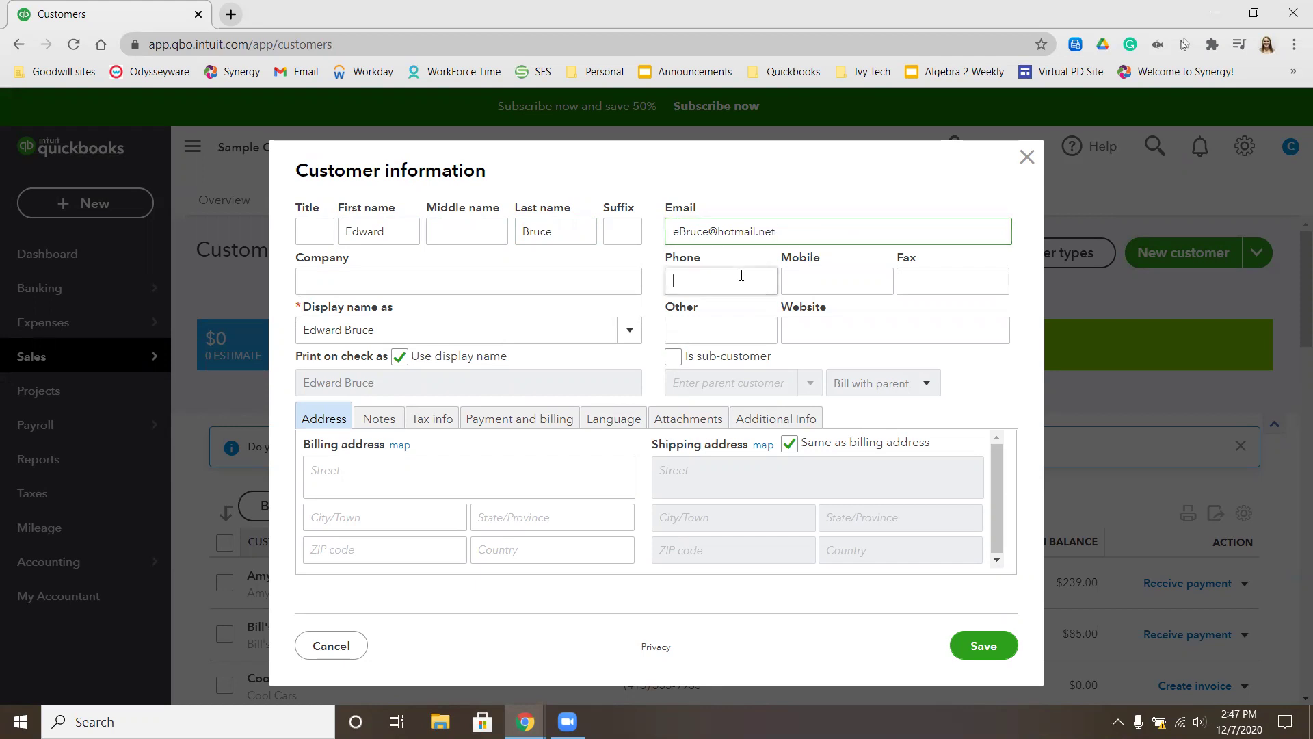
pyautogui.write('619')
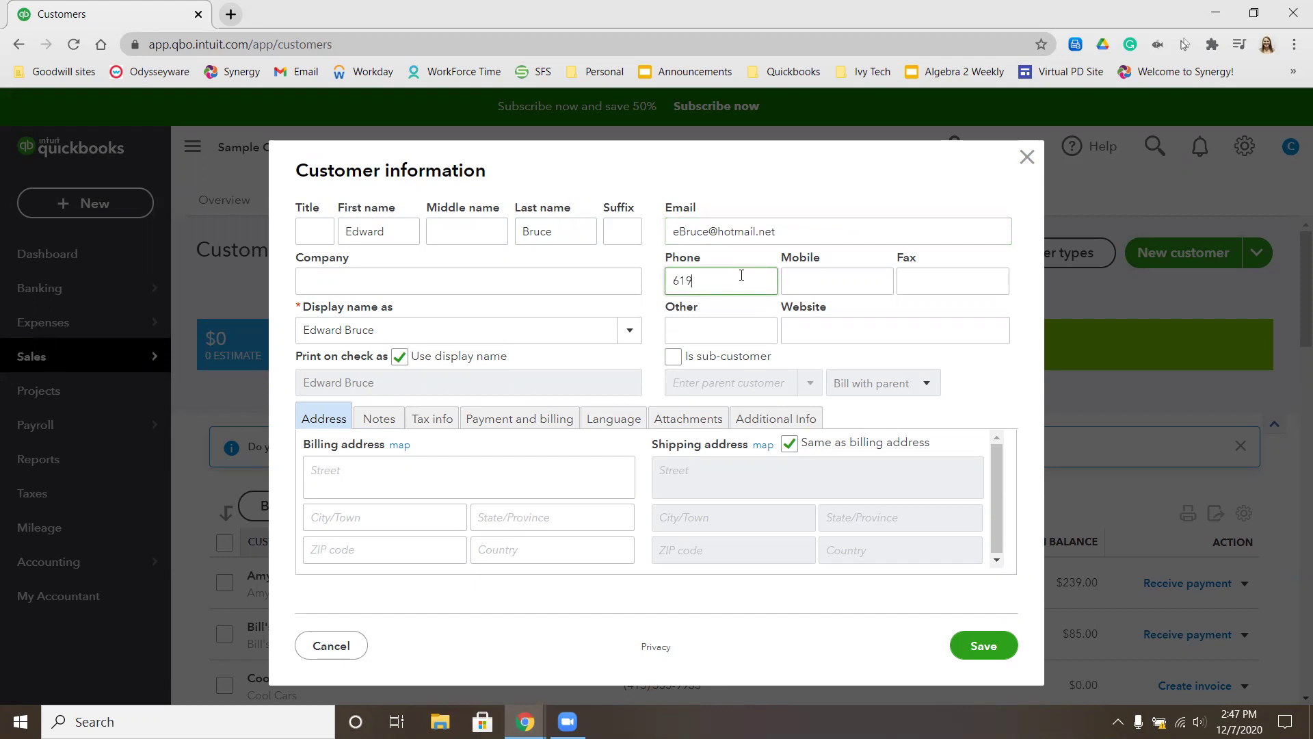
pyautogui.write('555111')
pyautogui.write('8')
pyautogui.click(375, 474)
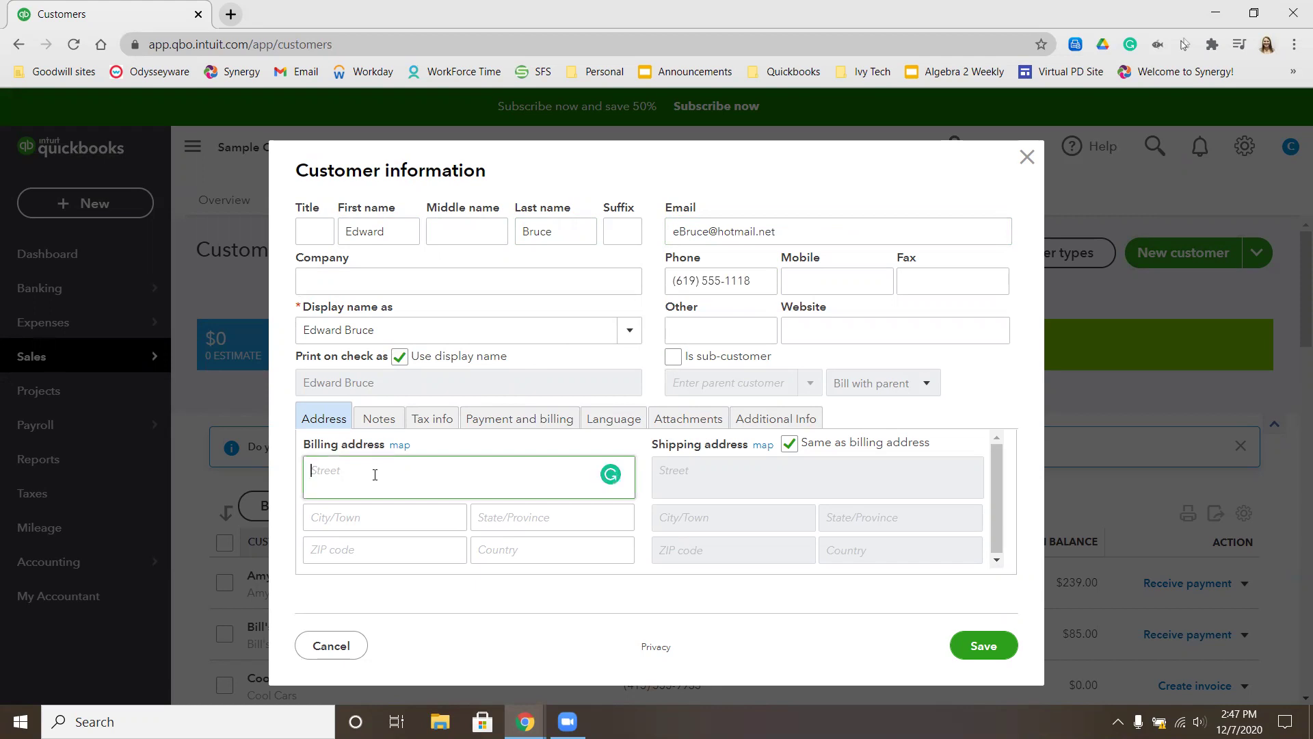
pyautogui.click(428, 513)
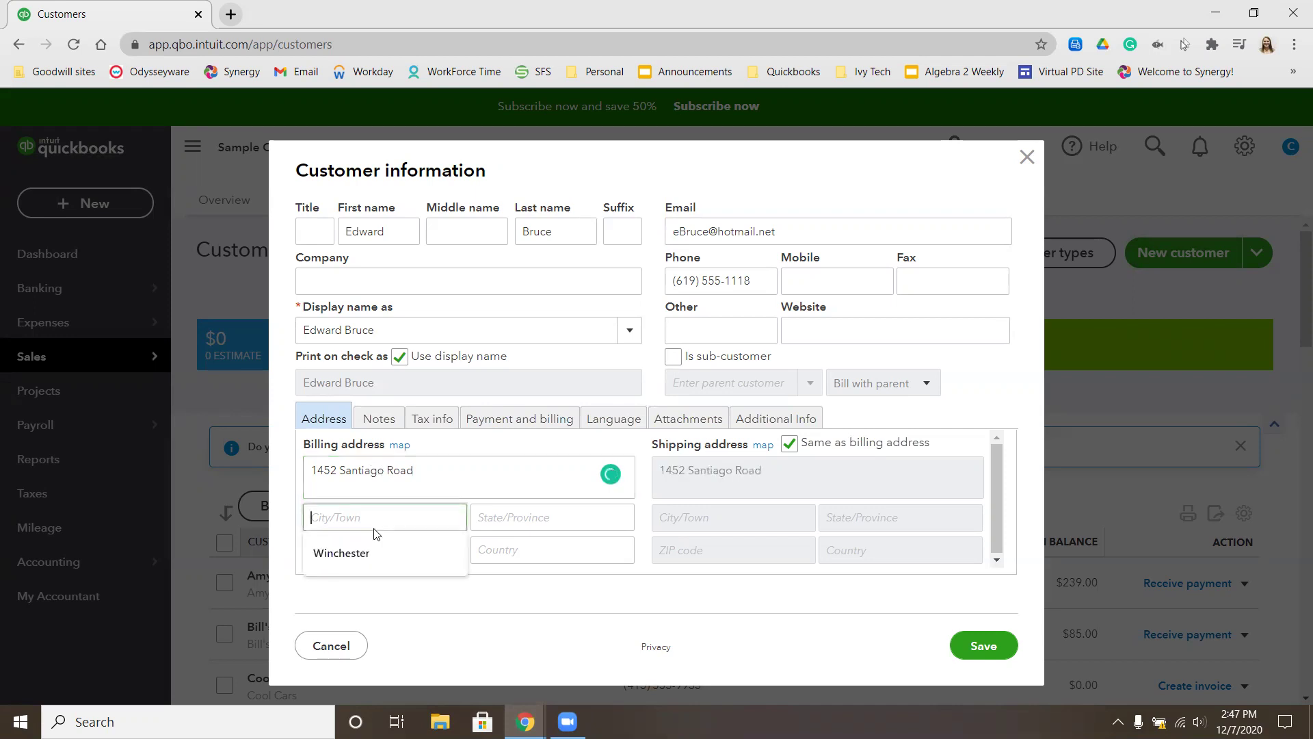
pyautogui.write('Baysho')
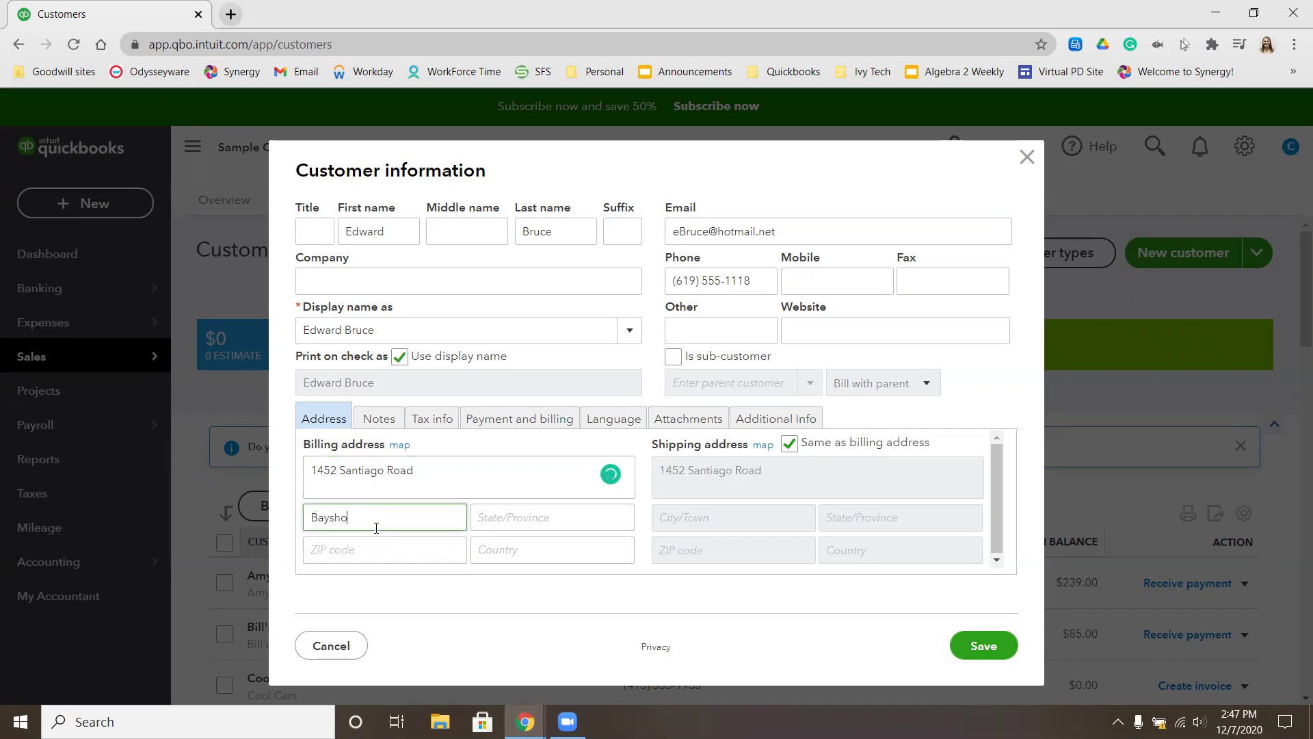
pyautogui.write('re')
pyautogui.press('Tab')
pyautogui.write('CA')
pyautogui.press('Tab')
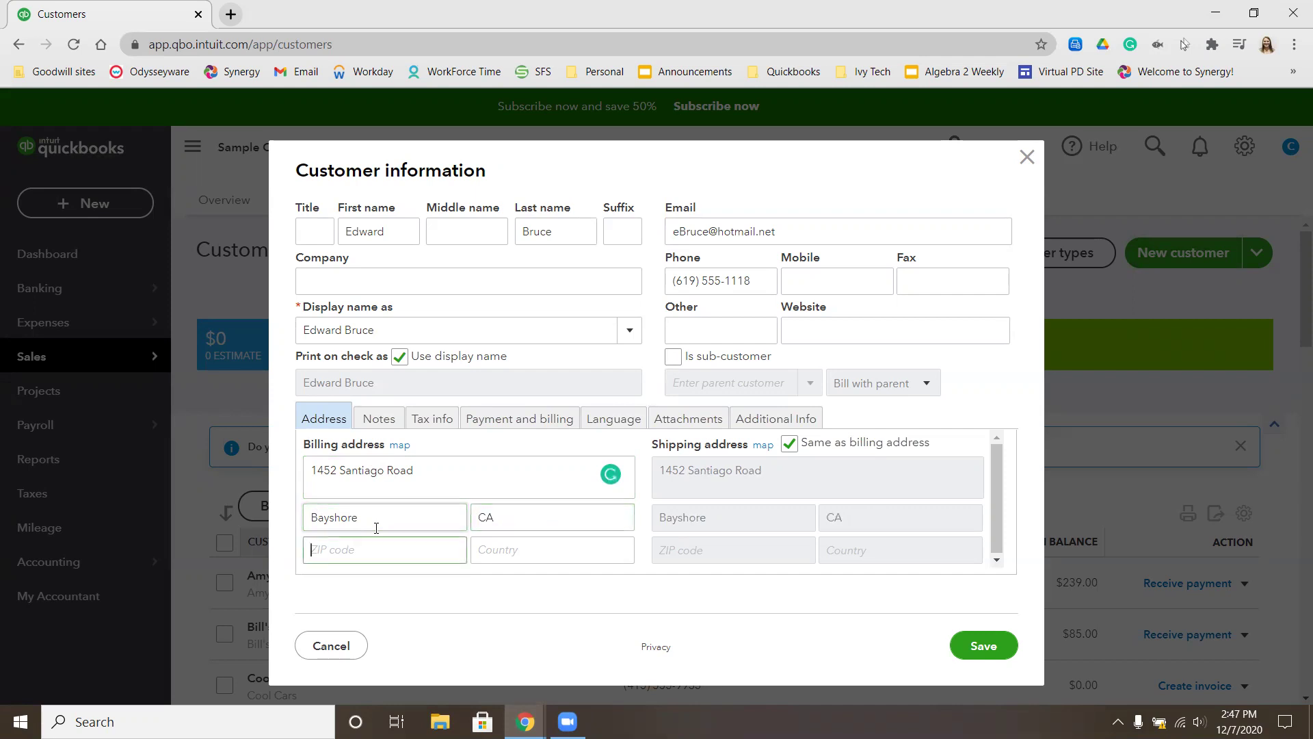
pyautogui.write('9')
pyautogui.write('4326')
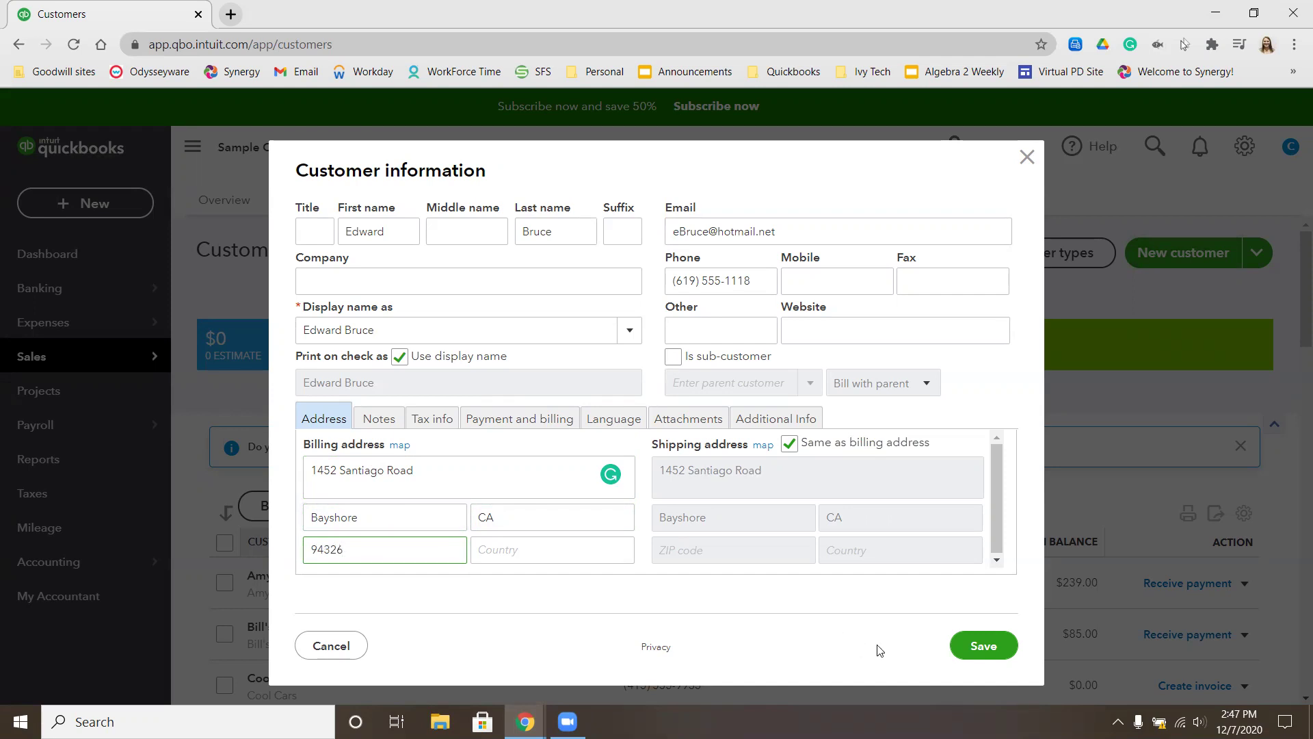
pyautogui.click(968, 651)
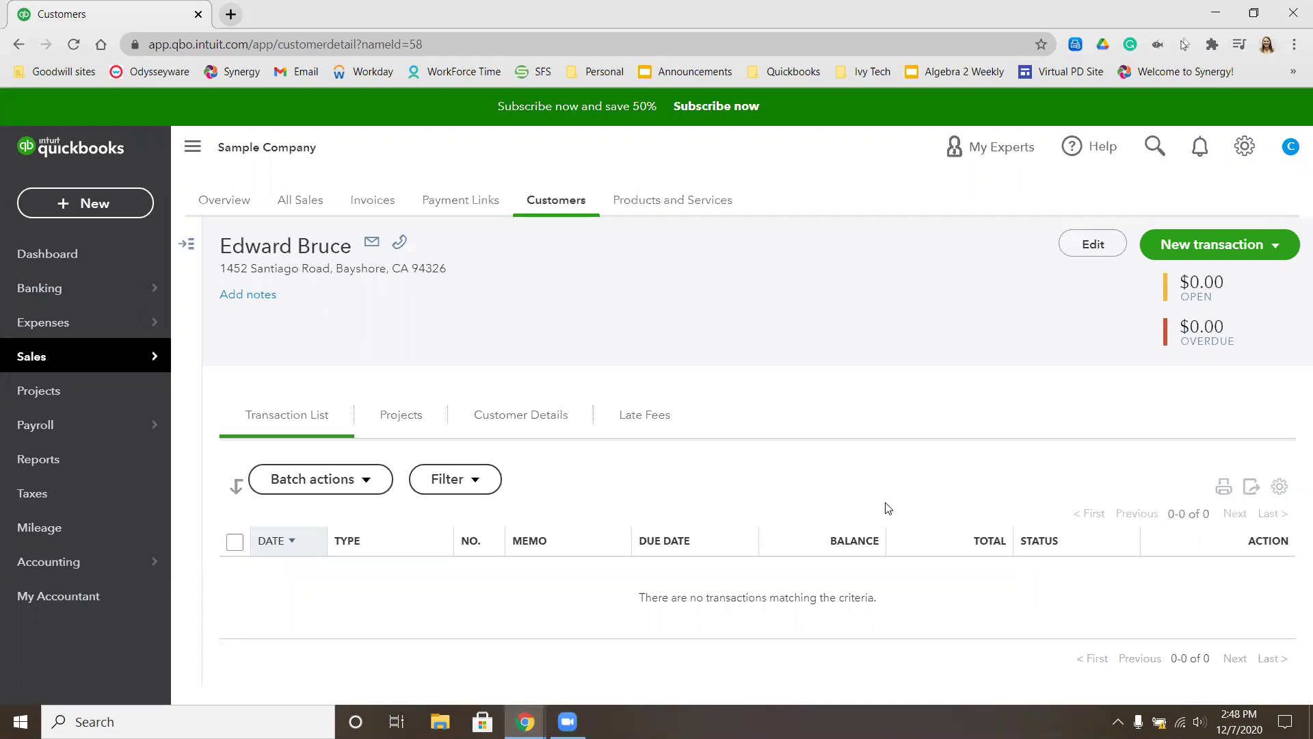
pyautogui.moveTo(85, 357)
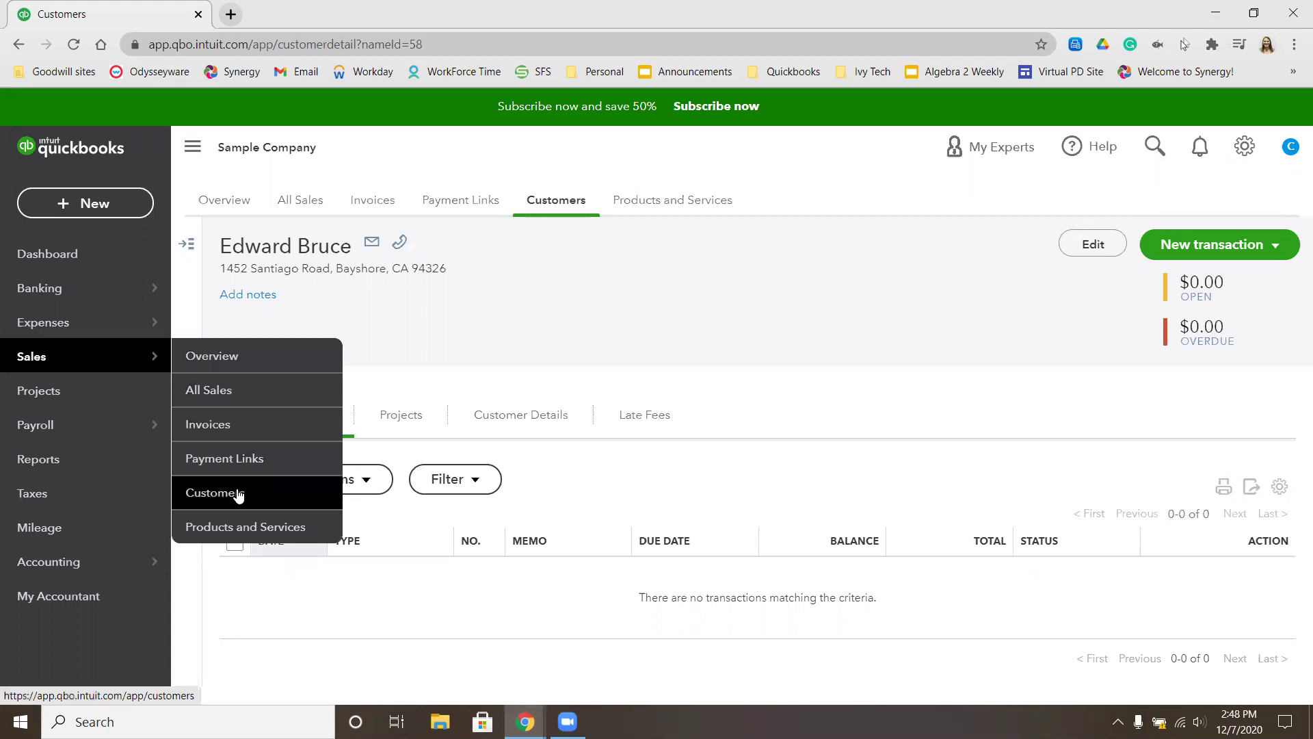
# - Go back to the Customers list under Sales
pyautogui.click(238, 496)
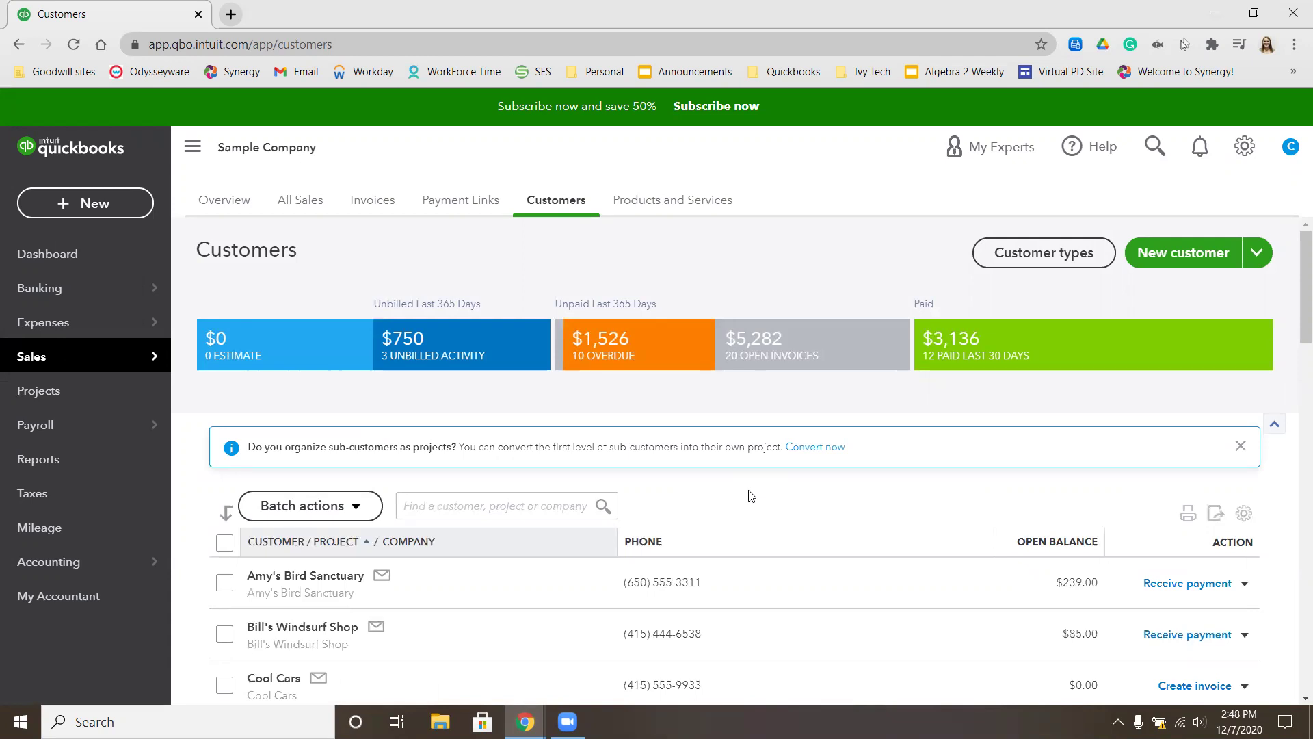
# - Start a second new customer and begin the display name Front Yard Landscaping
pyautogui.click(1209, 256)
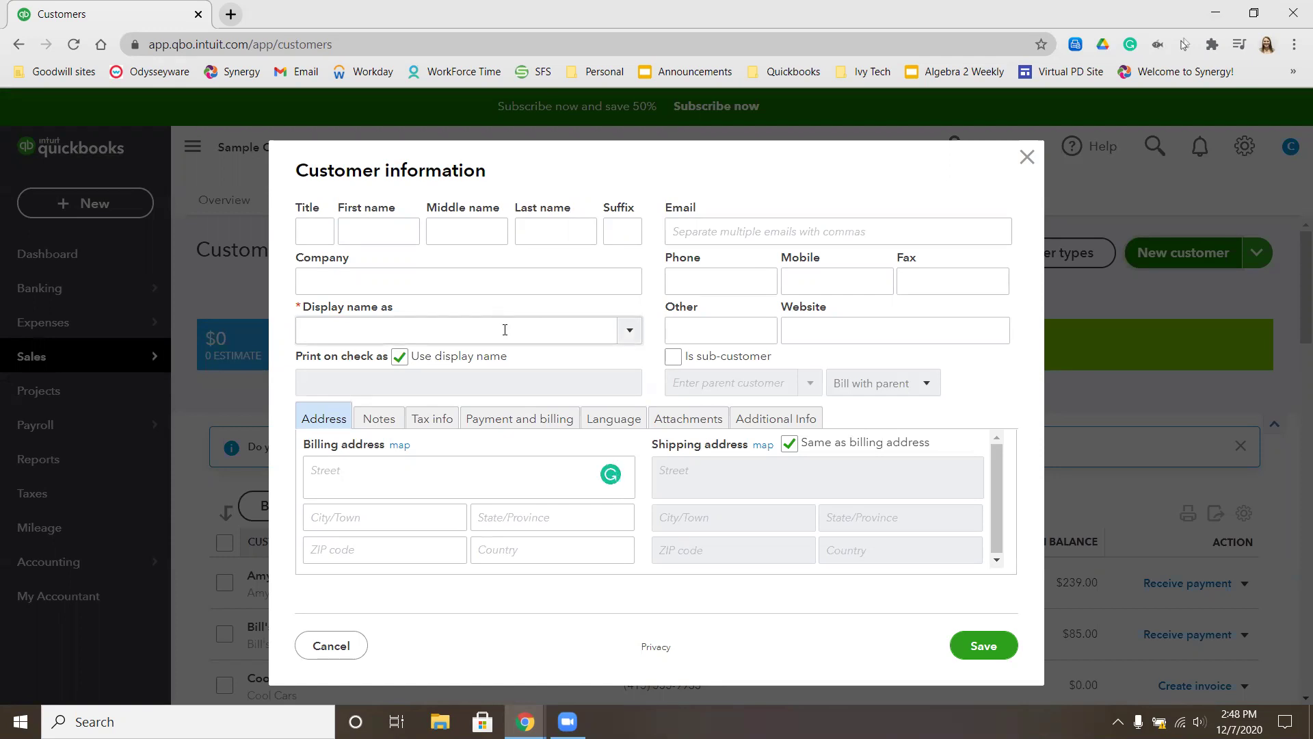
pyautogui.click(411, 329)
pyautogui.write('Front ')
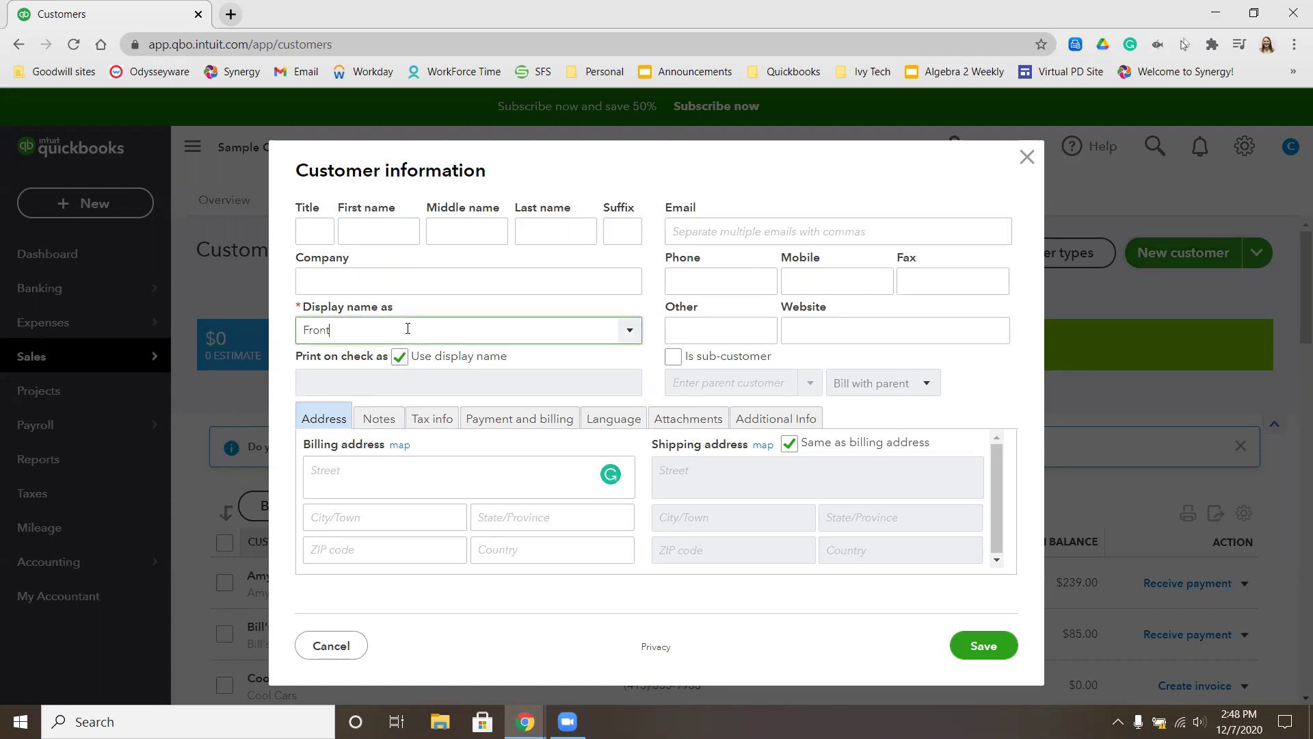
pyautogui.write('Yar')
pyautogui.write('d Lan')
pyautogui.write('ds')
pyautogui.write('caping')
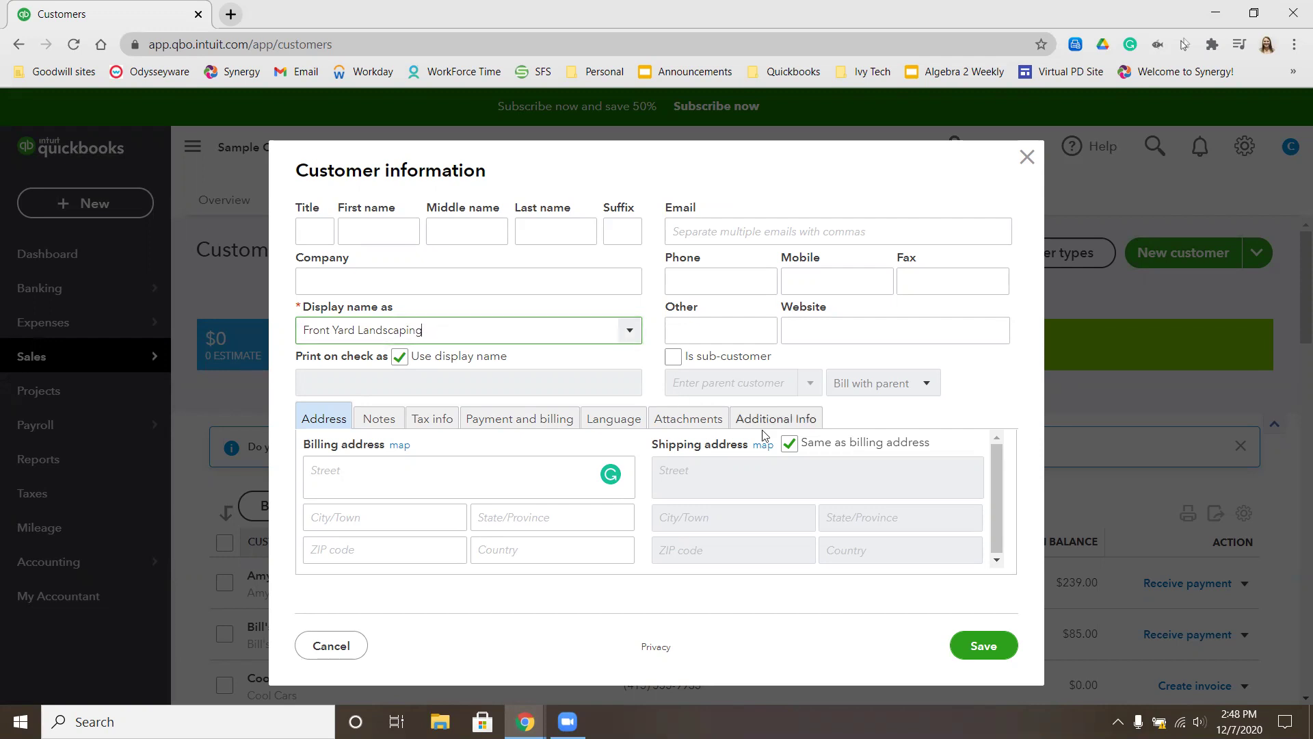
pyautogui.click(674, 356)
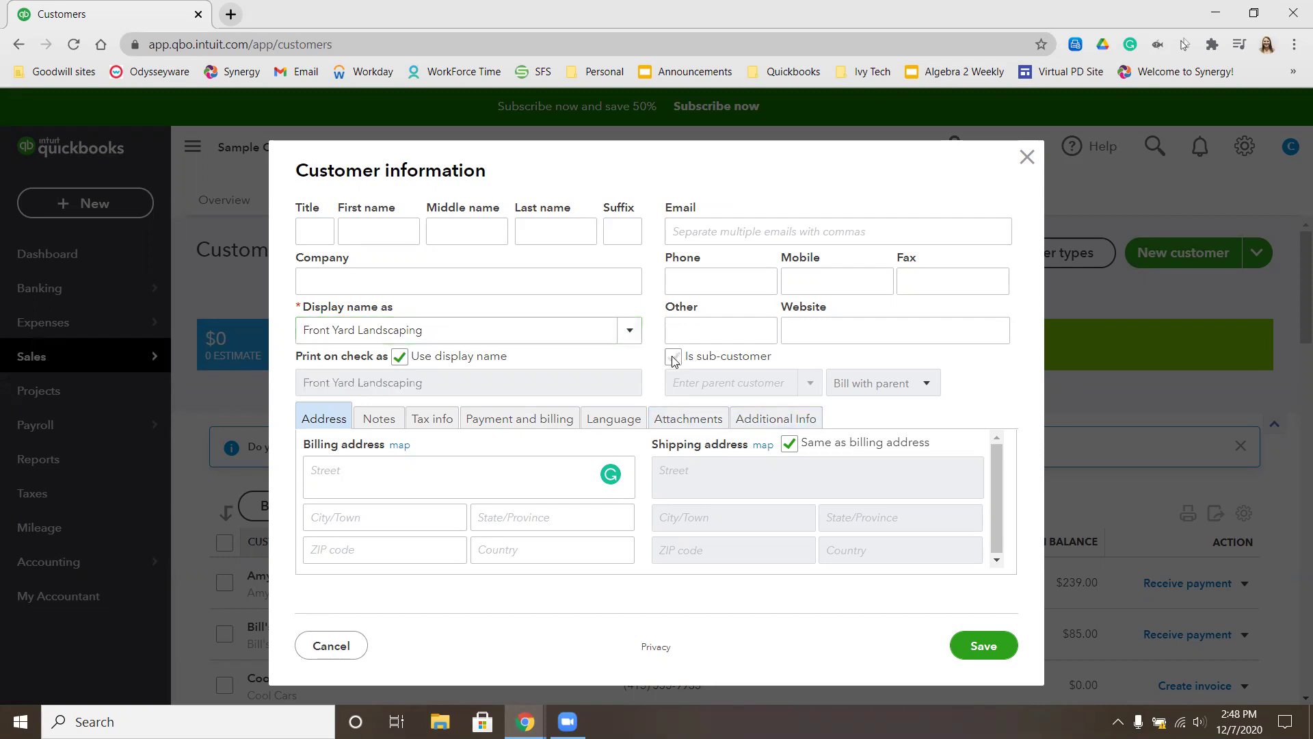
pyautogui.click(692, 382)
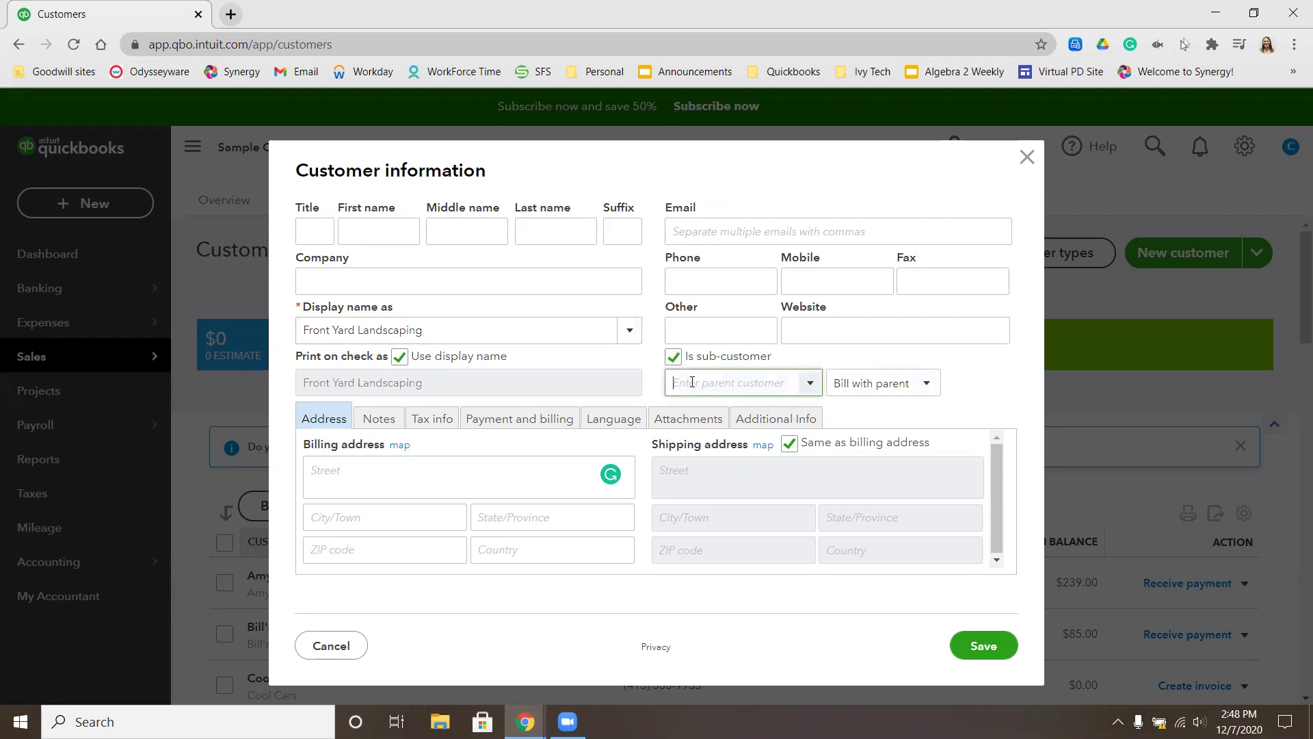
pyautogui.write('Ed')
pyautogui.write('u')
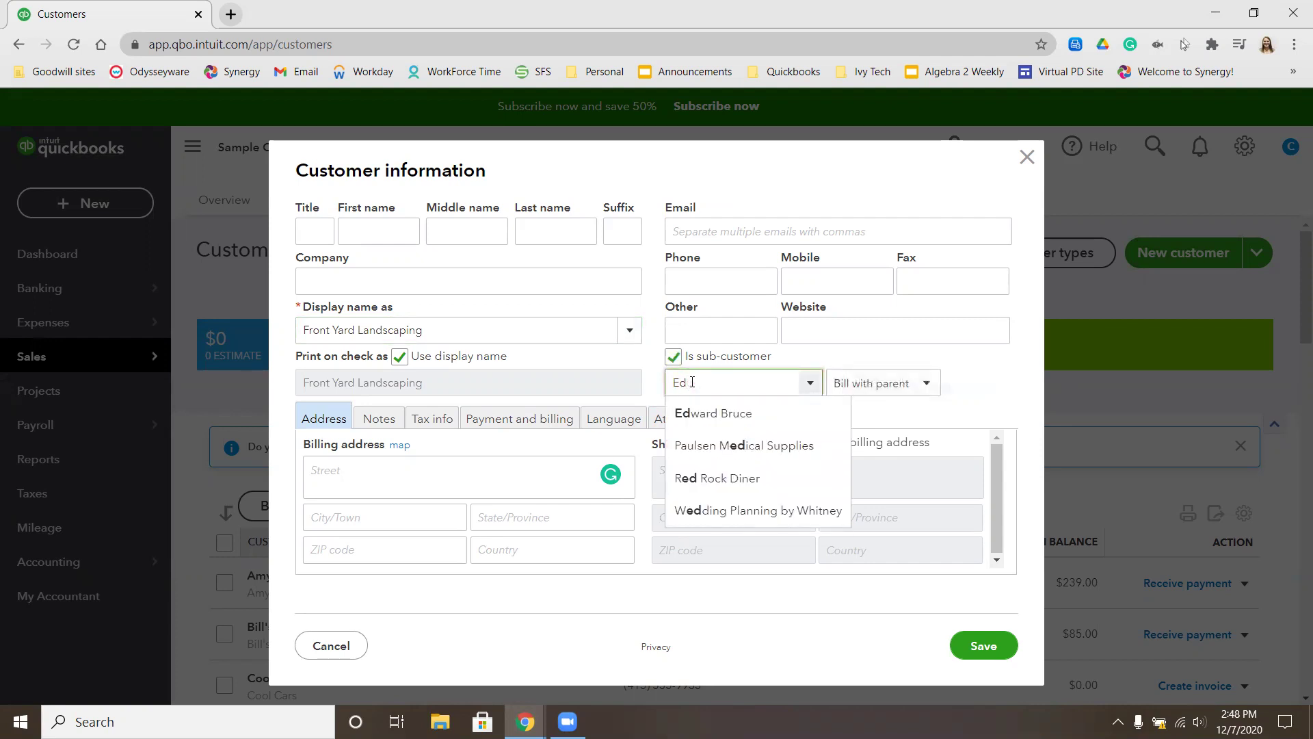
pyautogui.click(714, 414)
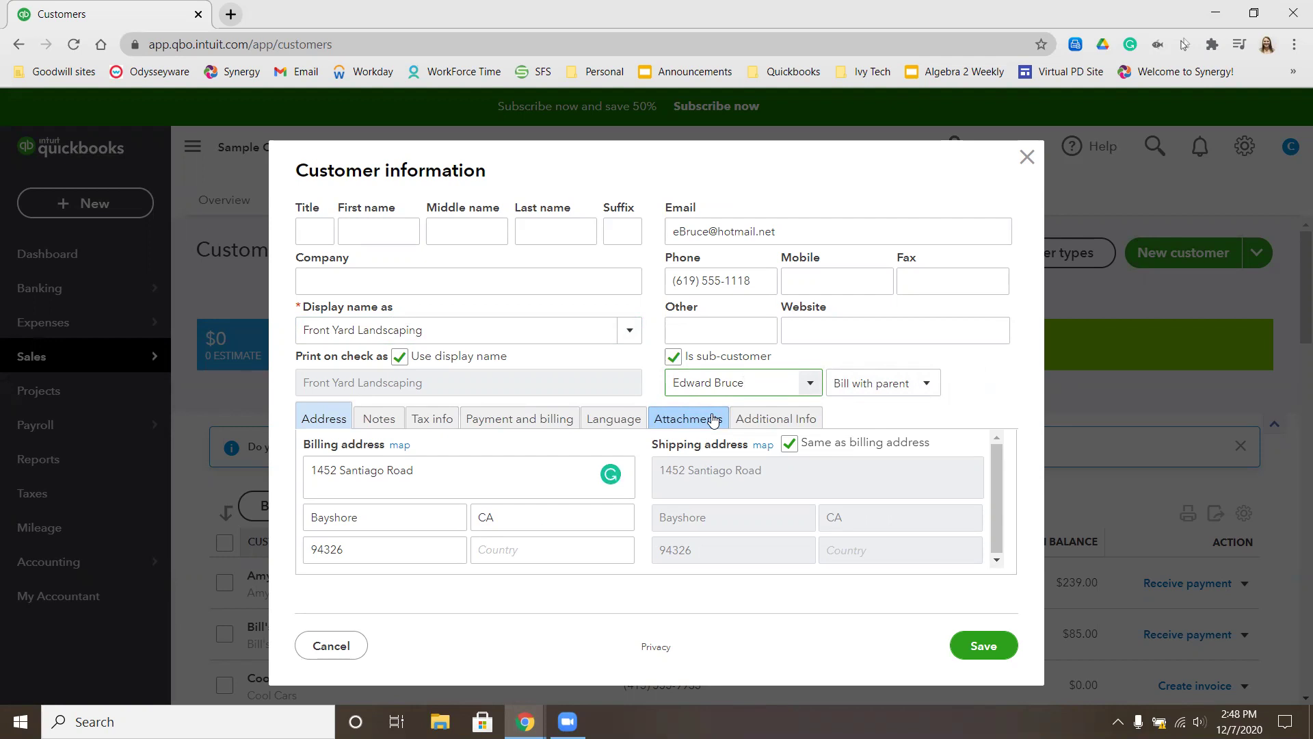
# - Turn off Use display name for check printing and re-enable Is sub-customer
pyautogui.click(400, 356)
pyautogui.click(399, 356)
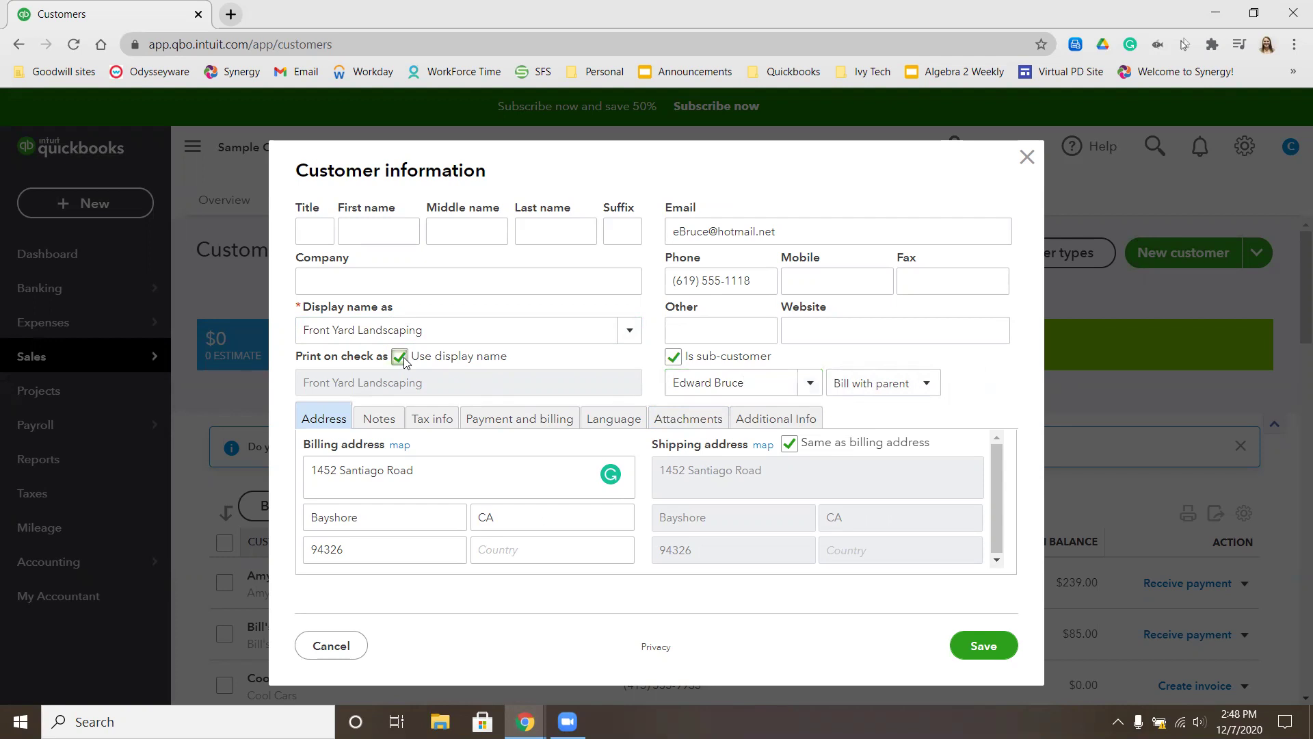
pyautogui.click(399, 357)
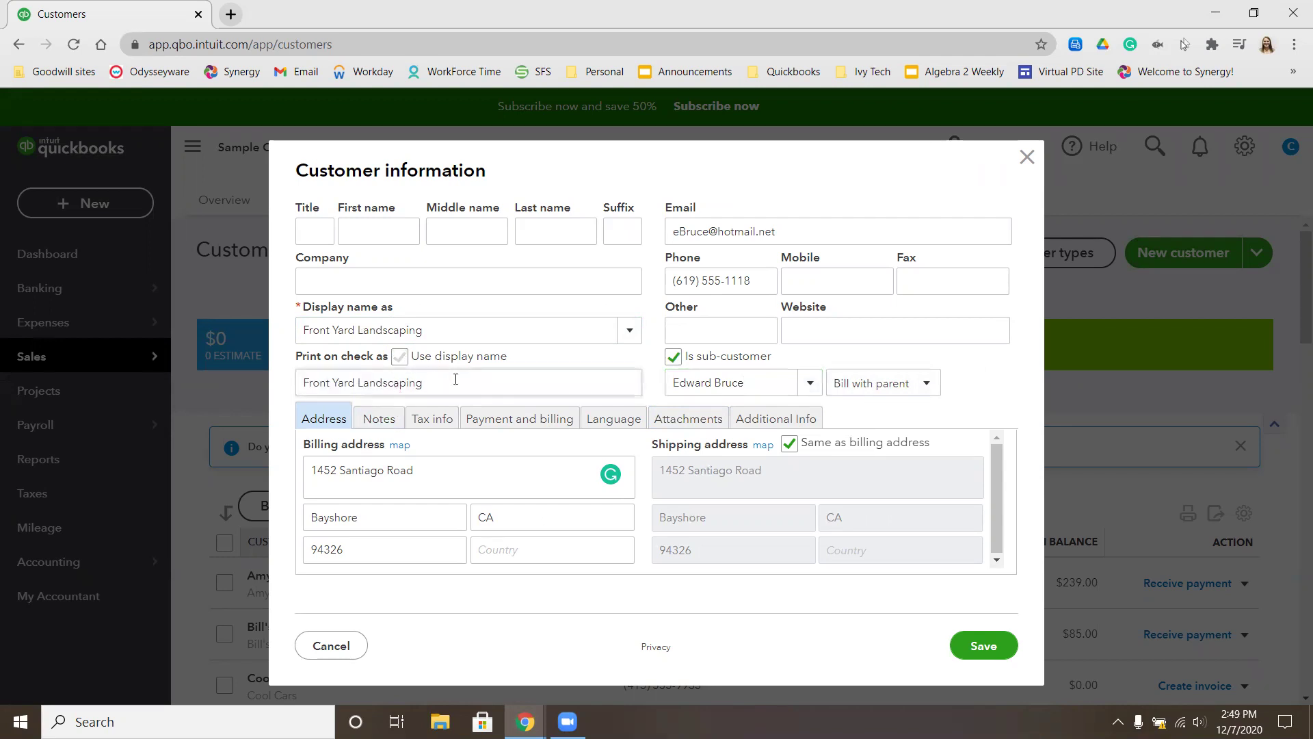
pyautogui.click(674, 356)
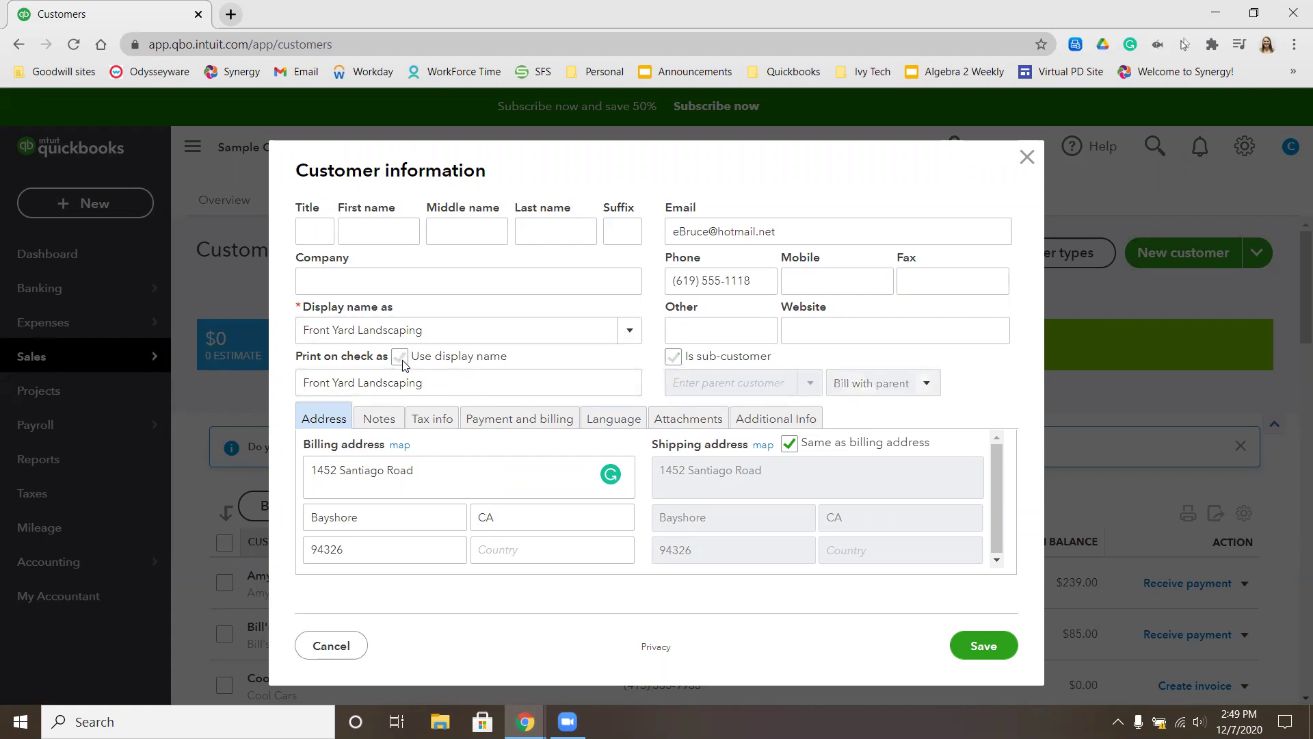
pyautogui.click(674, 357)
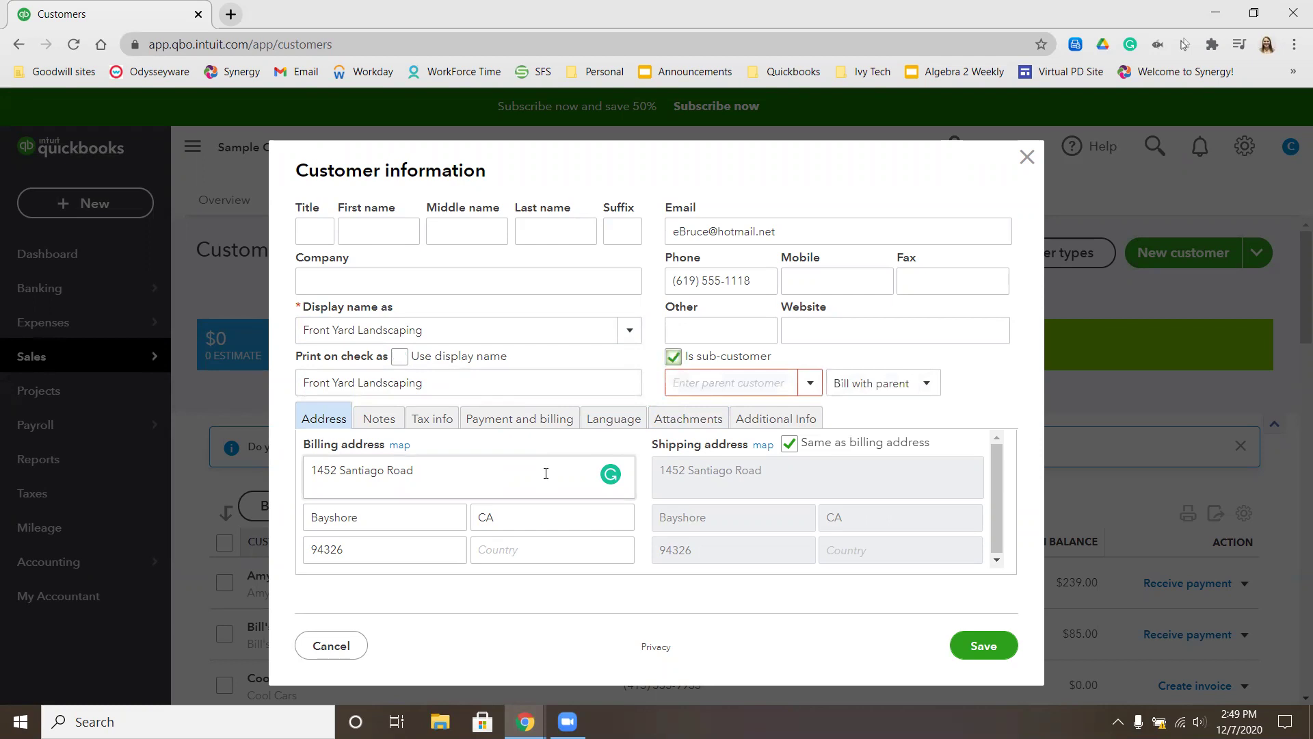
pyautogui.click(423, 380)
pyautogui.hotkey('ctrl', 'a')
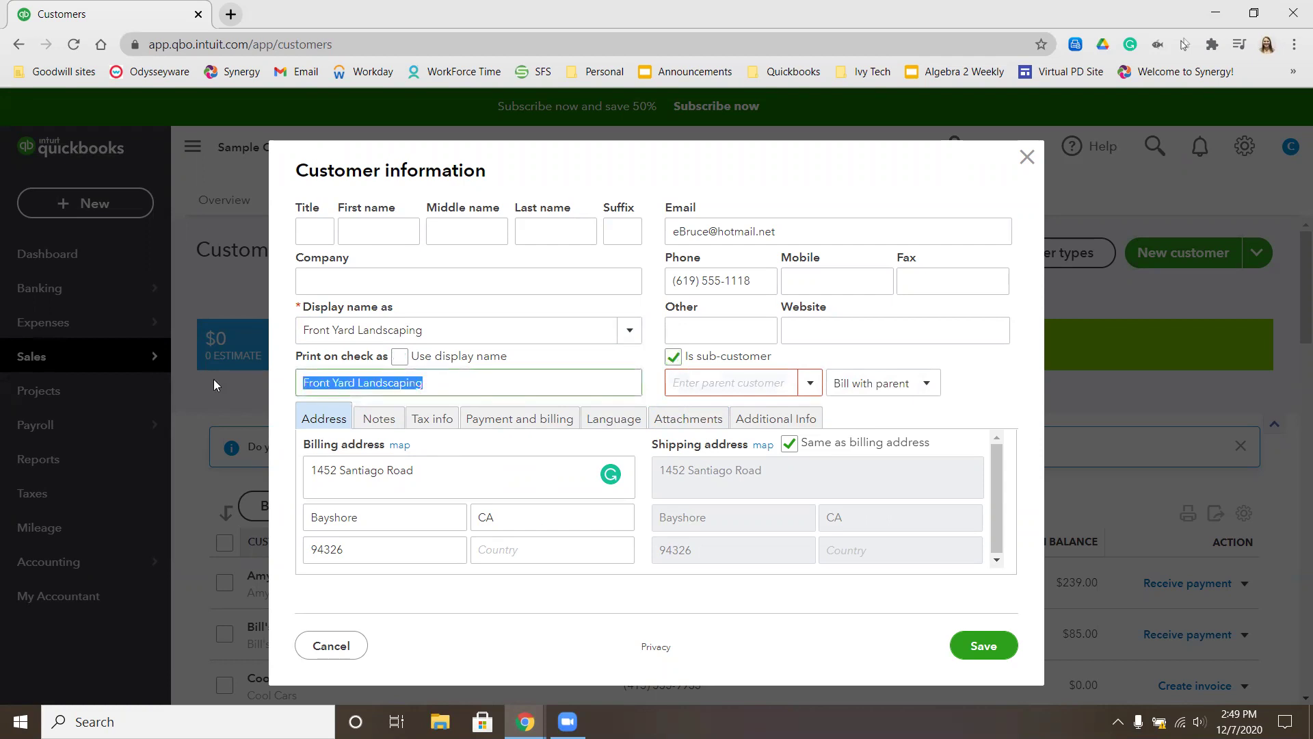
pyautogui.click(731, 382)
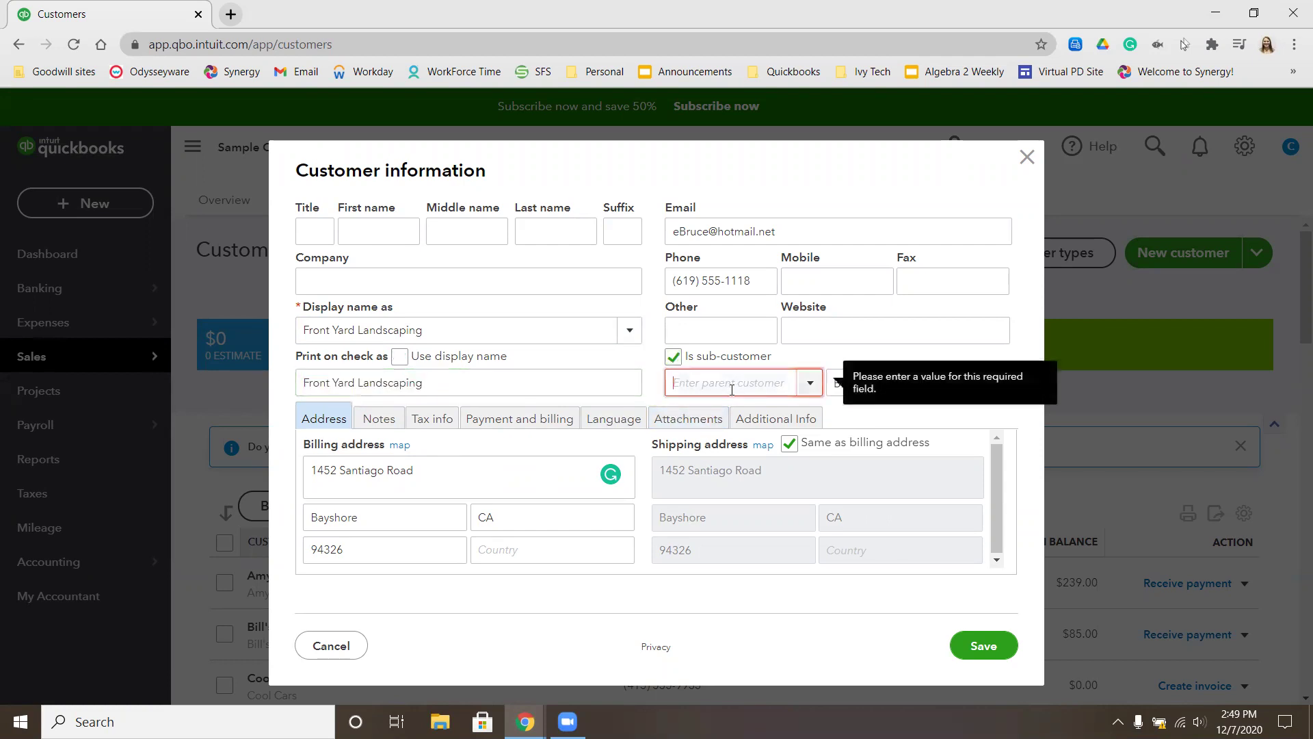
pyautogui.write('ed')
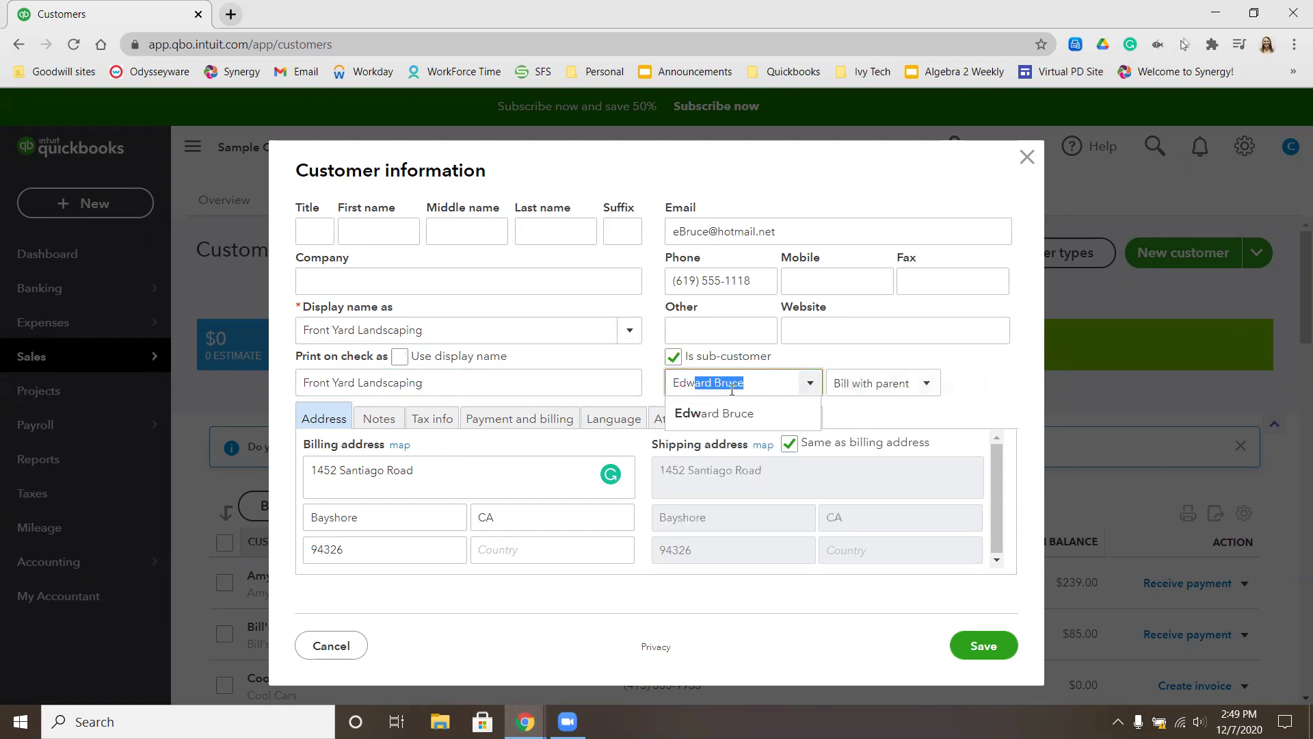
pyautogui.click(737, 415)
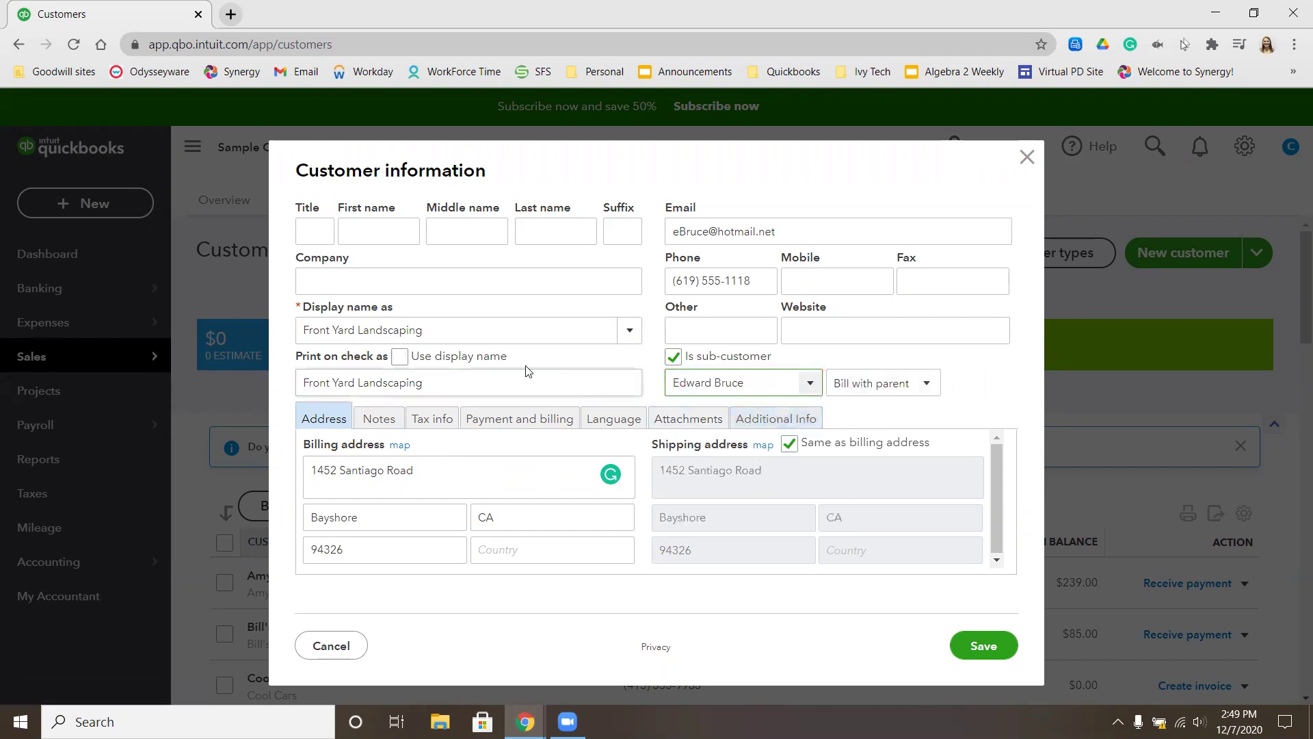
pyautogui.tripleClick(410, 383)
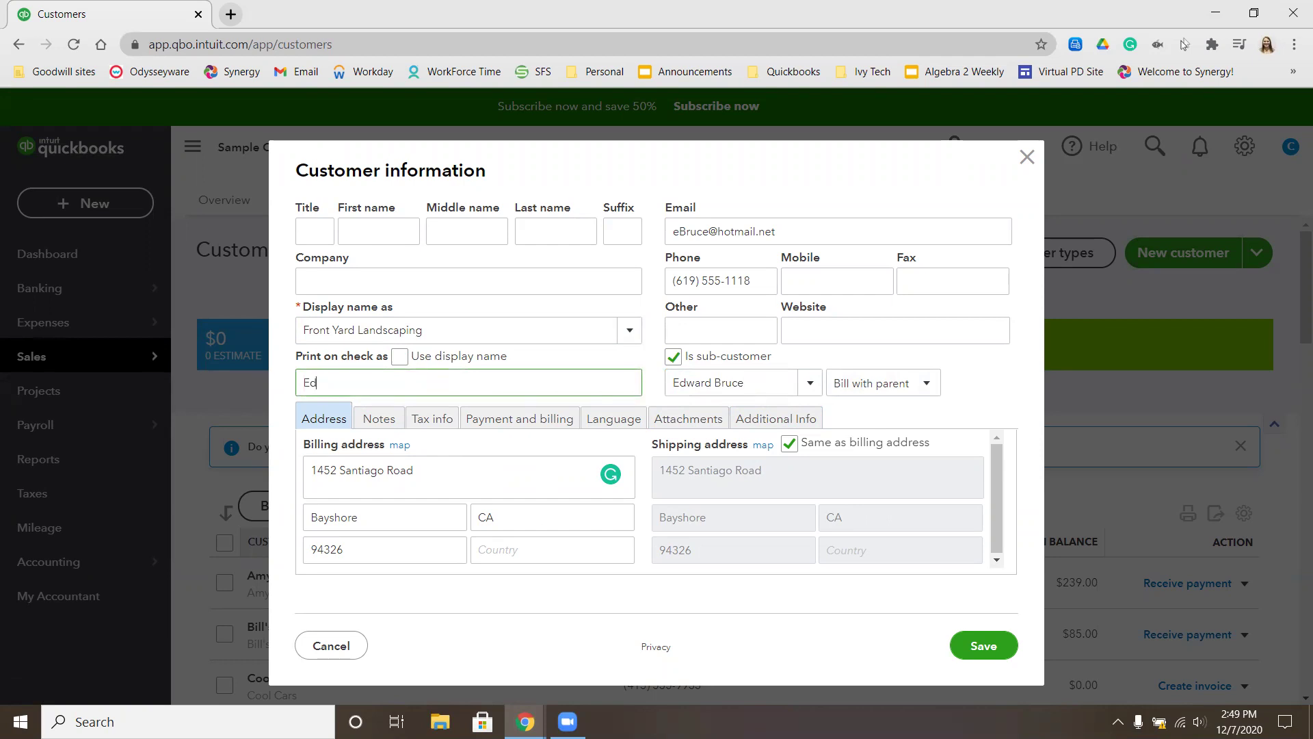
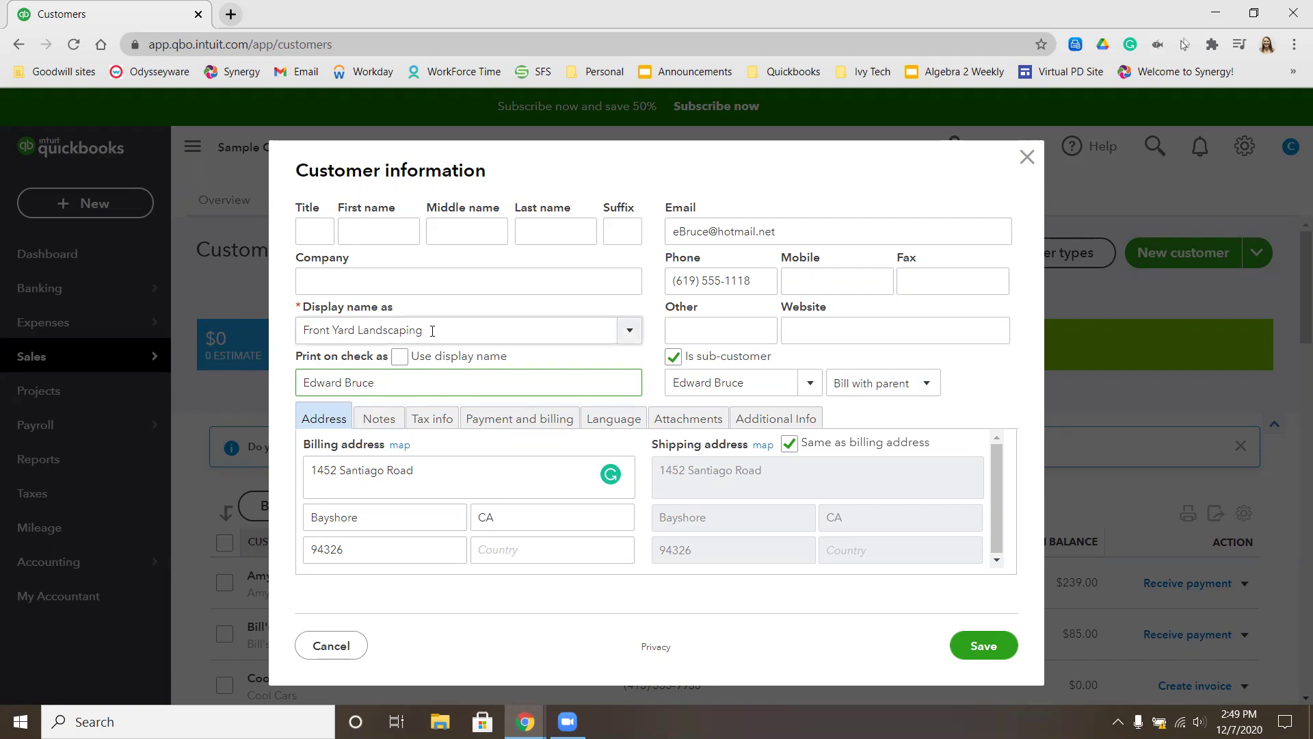
pyautogui.click(402, 358)
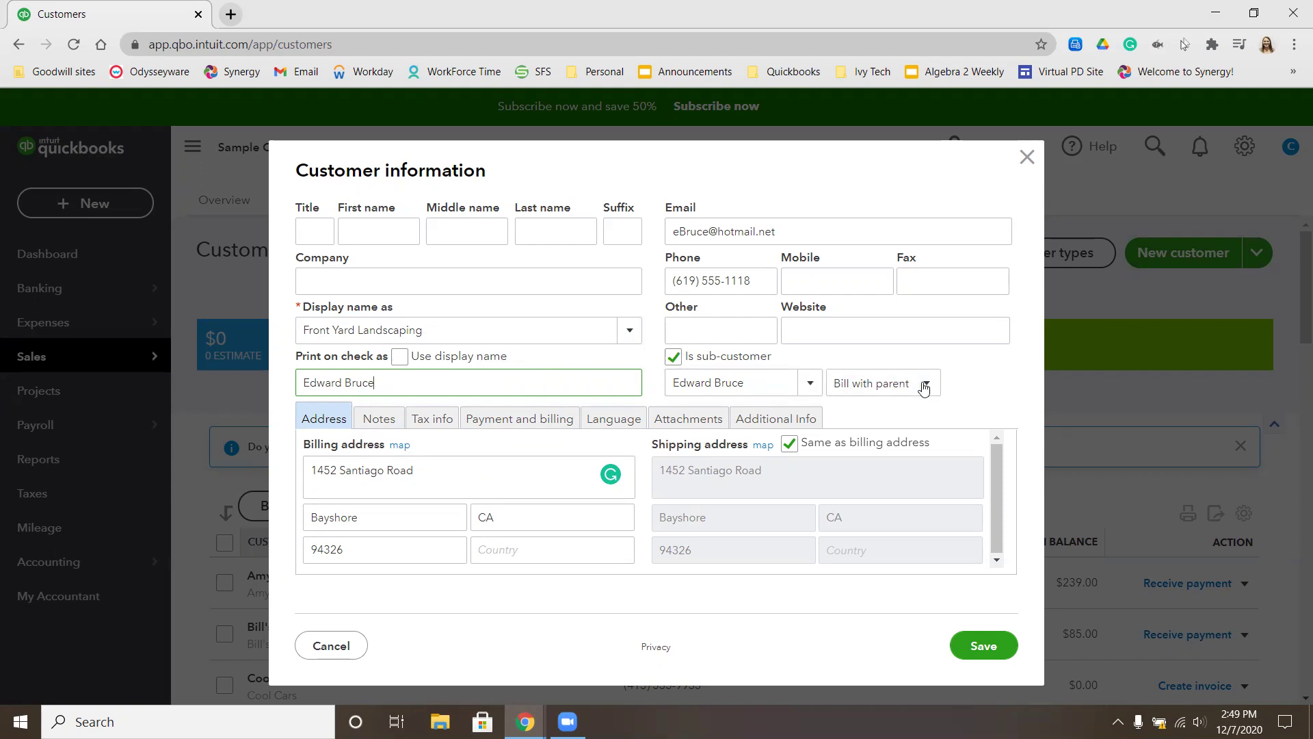
# - Change Bill with parent to Bill this customer and save Front Yard Landscaping
pyautogui.click(900, 387)
pyautogui.click(892, 447)
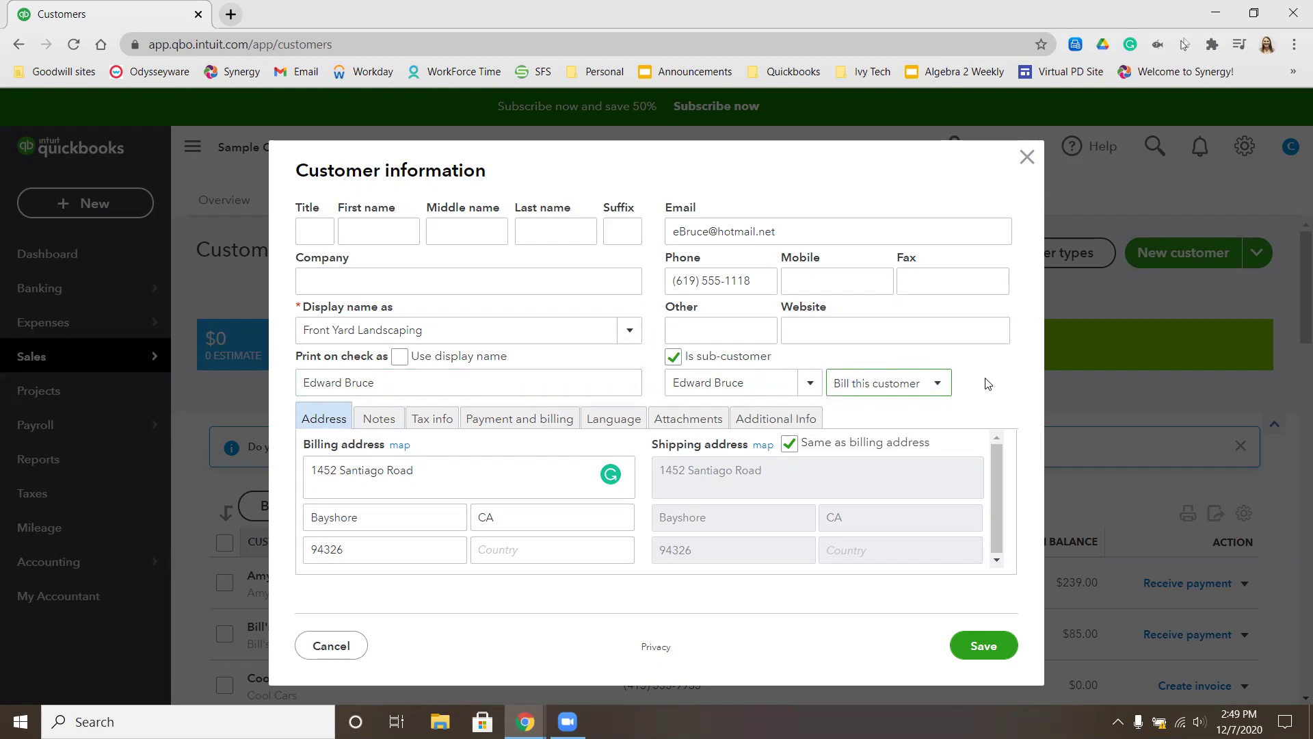
pyautogui.click(983, 646)
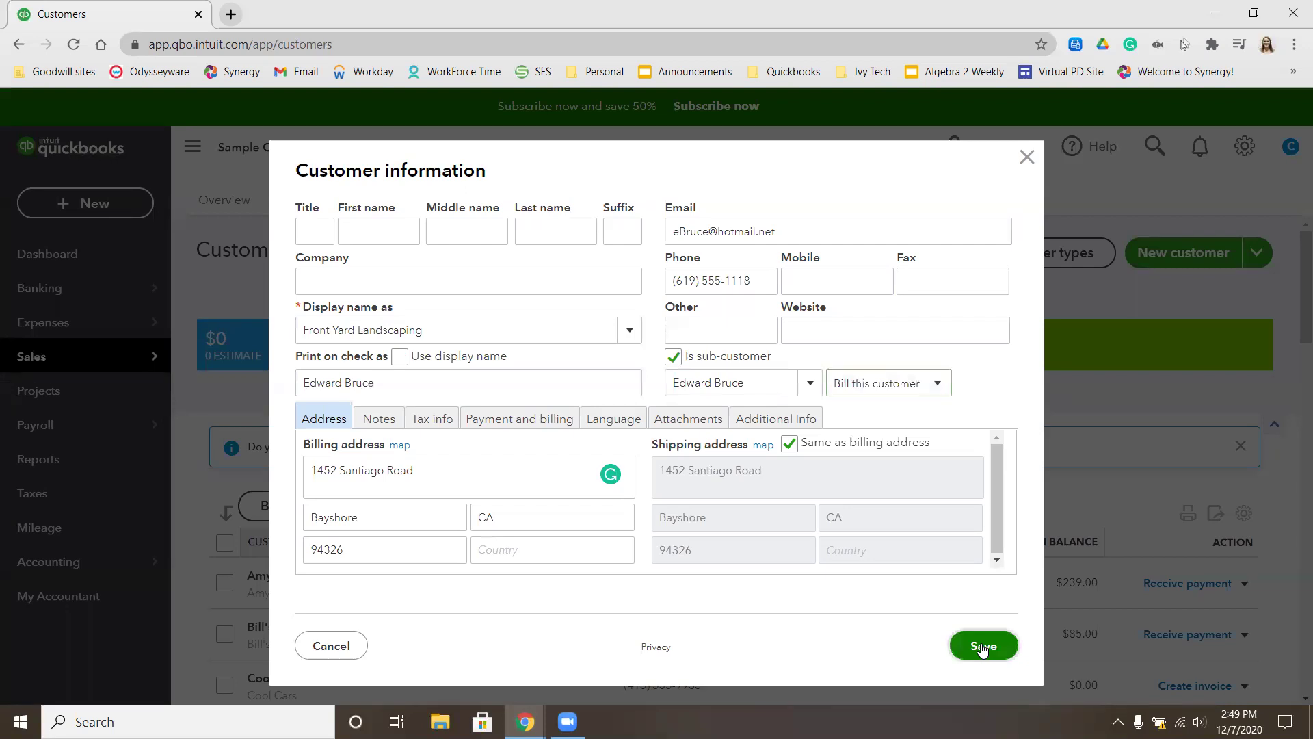